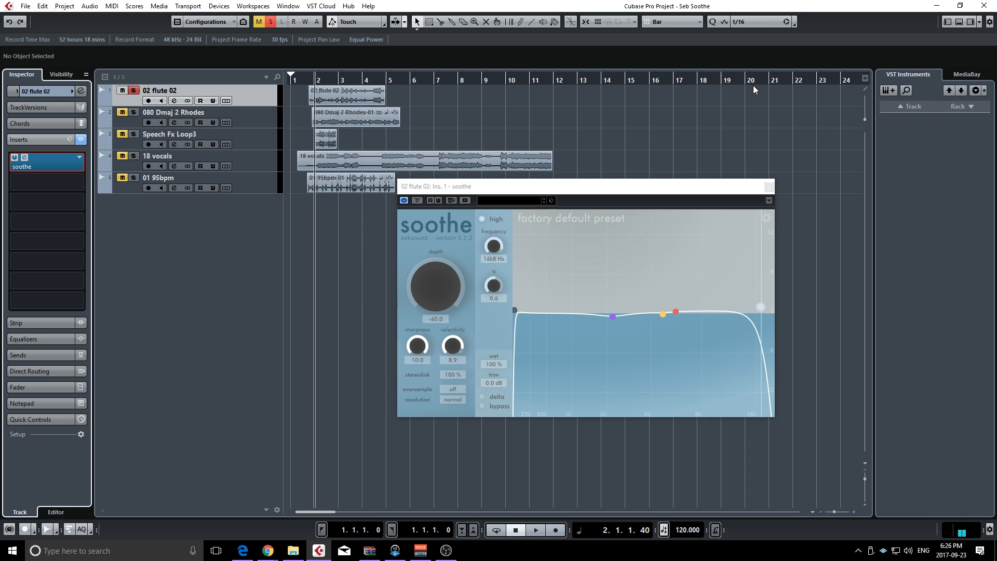
# Move the soothe window higher and adjust band 3 to 920 Hz with a bandwidth of 0.8 and sens of 1.3 dB
pyautogui.moveTo(585, 182); pyautogui.dragTo(591, 150)
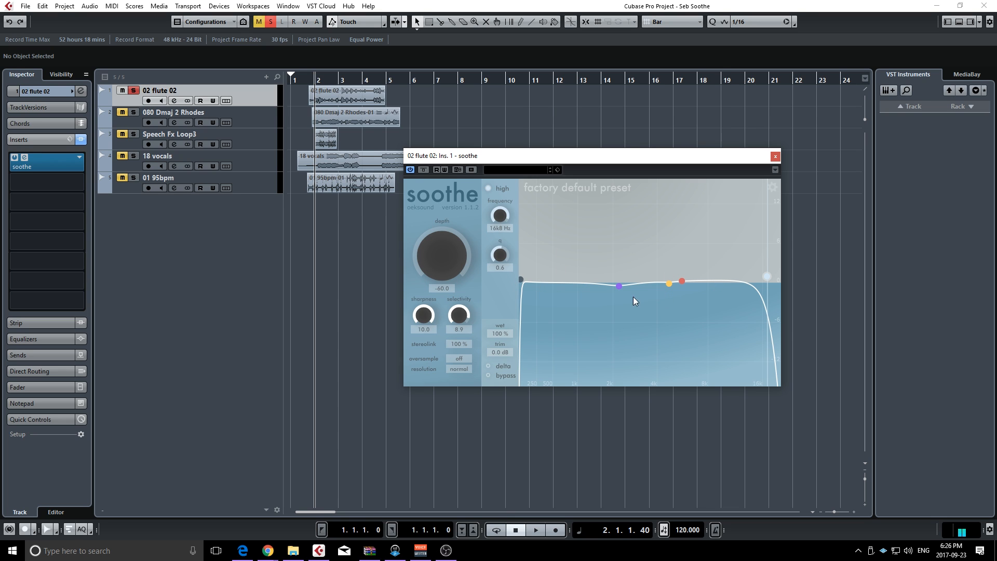
pyautogui.moveTo(618, 287); pyautogui.dragTo(594, 232)
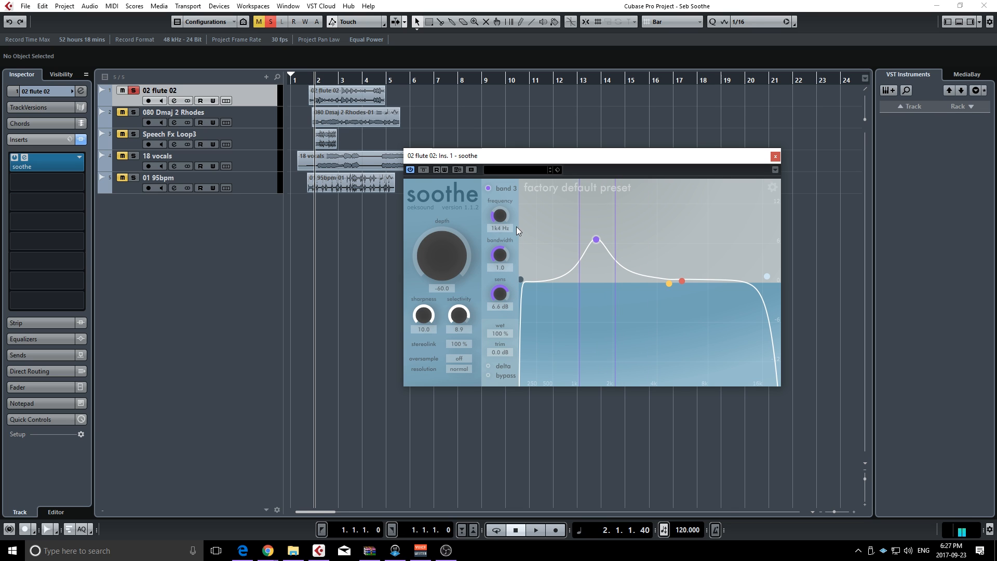
pyautogui.moveTo(596, 239)
pyautogui.mouseDown()
pyautogui.moveTo(623, 232)
pyautogui.moveTo(602, 229)
pyautogui.mouseUp()
pyautogui.moveTo(506, 217); pyautogui.dragTo(504, 254)
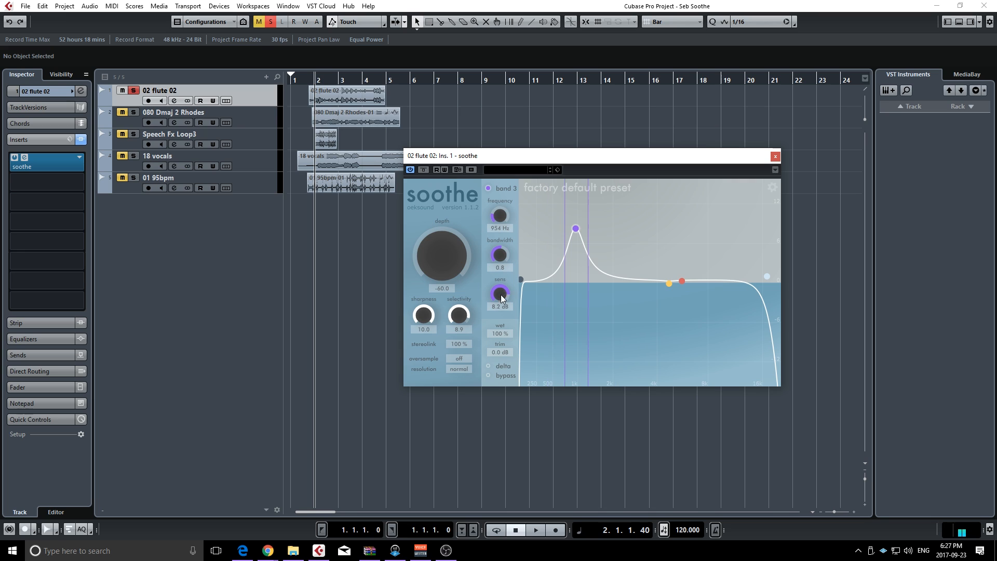
pyautogui.moveTo(500, 294)
pyautogui.mouseDown()
pyautogui.moveTo(498, 326)
pyautogui.moveTo(502, 268)
pyautogui.moveTo(500, 310)
pyautogui.moveTo(503, 276)
pyautogui.mouseUp()
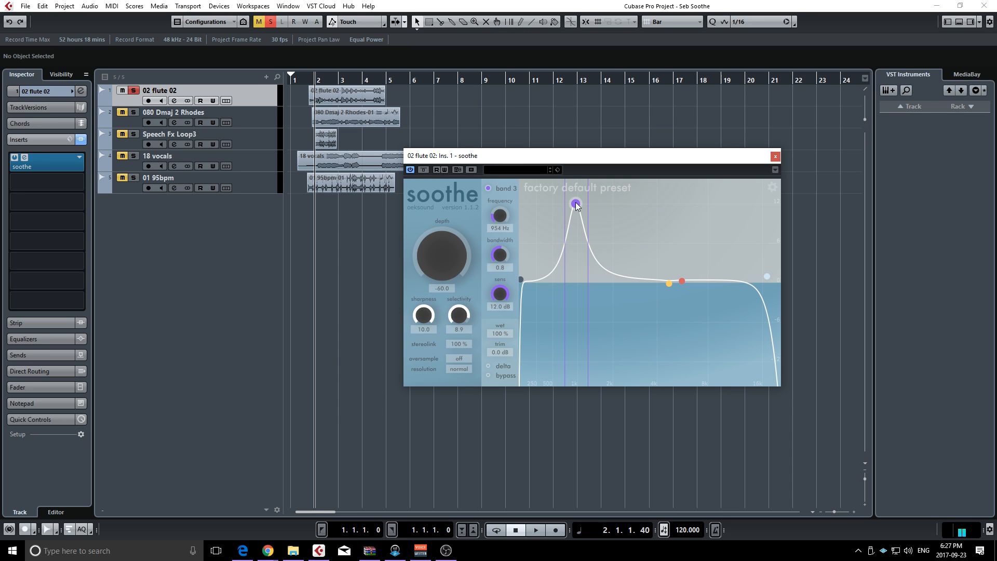
pyautogui.moveTo(575, 203); pyautogui.dragTo(574, 273)
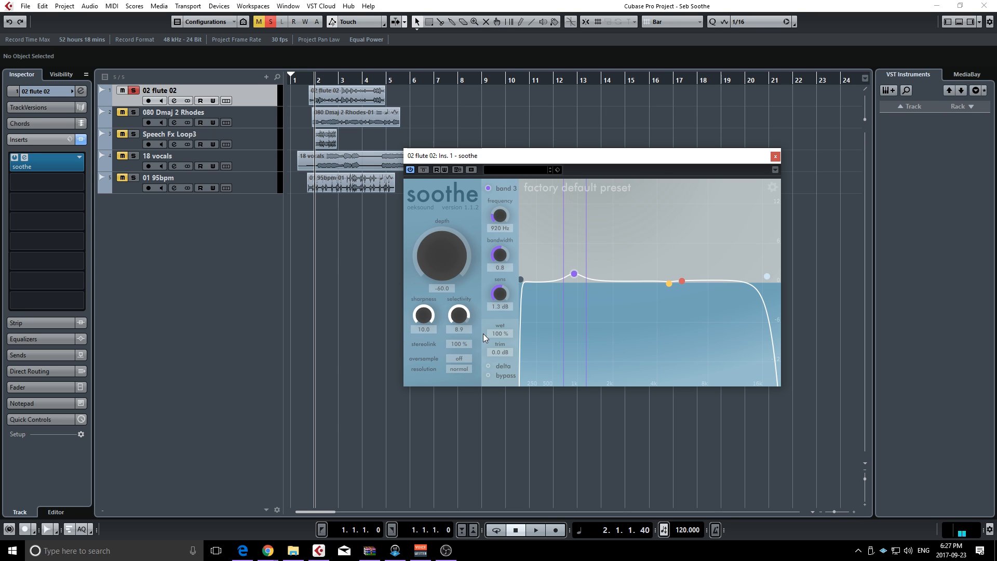
# Set soothe's depth to about 43.2 and sharpness to 0.0, auditioning the flute track
pyautogui.moveTo(447, 255); pyautogui.dragTo(423, 319)
pyautogui.moveTo(420, 317); pyautogui.dragTo(427, 324)
pyautogui.moveTo(433, 225); pyautogui.dragTo(435, 195)
pyautogui.press('space')
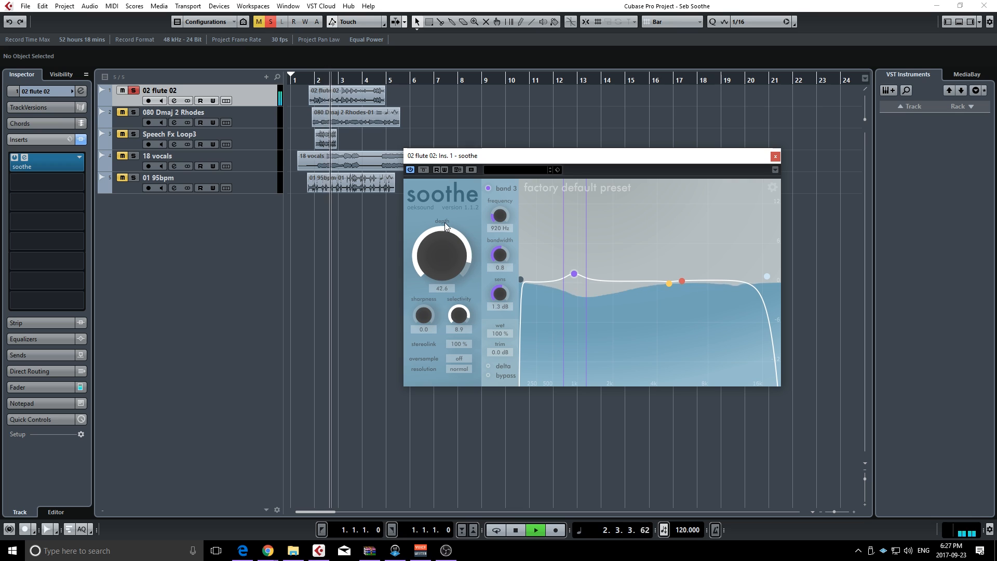
pyautogui.press('space')
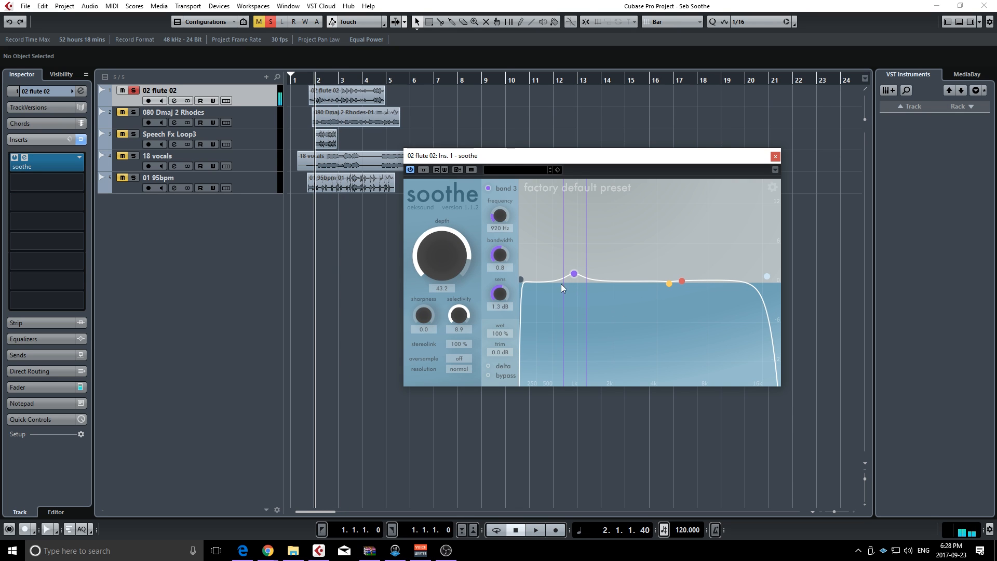
# Raise sharpness and selectivity to 10.0 and reduce depth to 2.4, auditioning the flute between changes
pyautogui.moveTo(422, 322); pyautogui.dragTo(431, 241)
pyautogui.press('space')
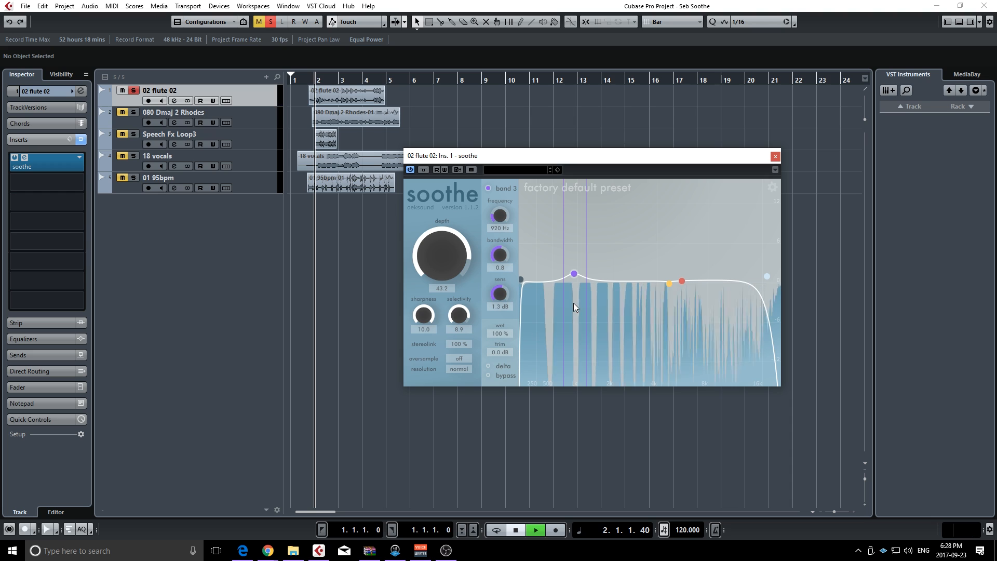
pyautogui.press('space')
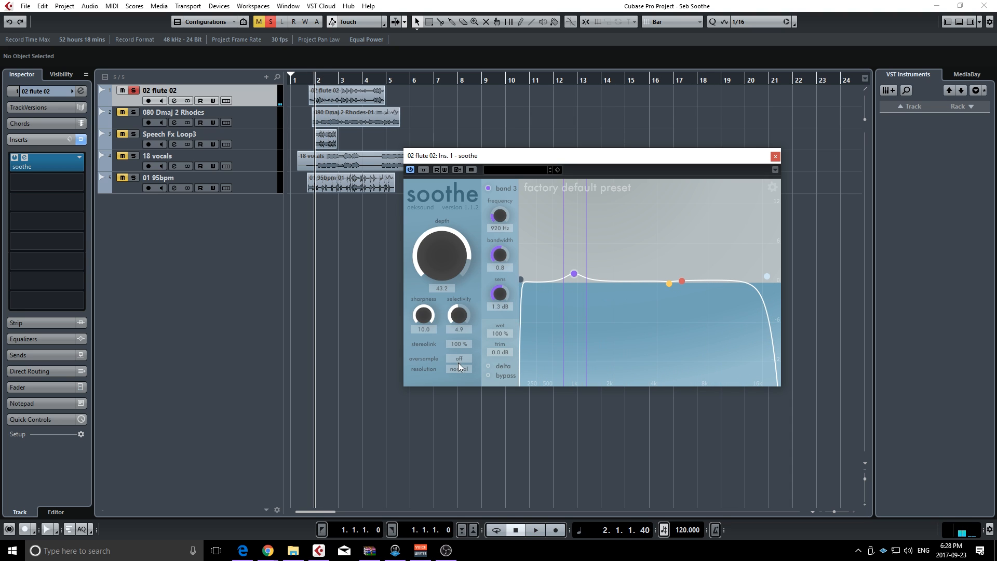
pyautogui.moveTo(458, 317); pyautogui.dragTo(460, 310)
pyautogui.moveTo(444, 251); pyautogui.dragTo(630, 252)
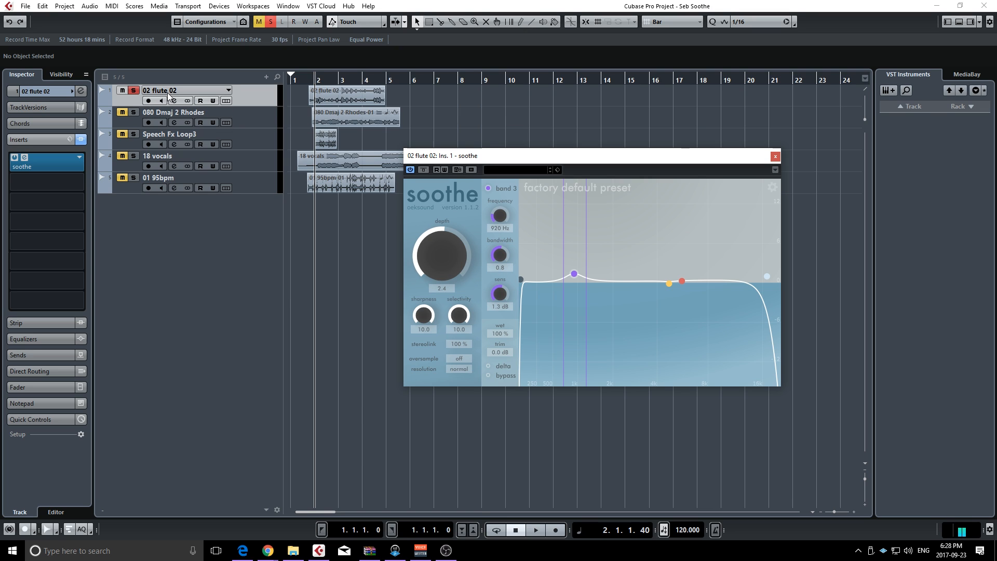
# Bypass soothe, play the flute track unprocessed for comparison, and reactivate the effect
pyautogui.click(424, 170)
pyautogui.press('space')
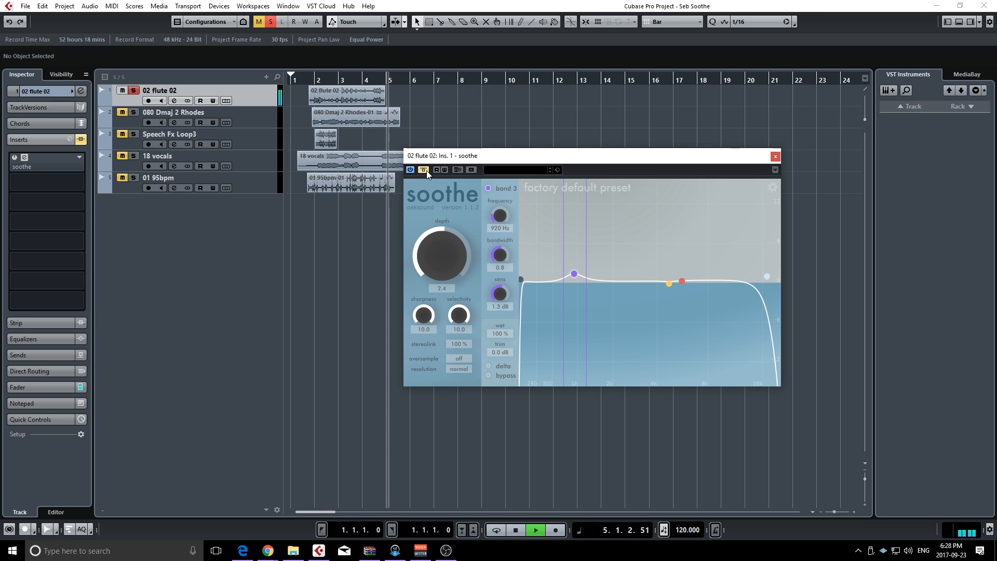
pyautogui.press('space')
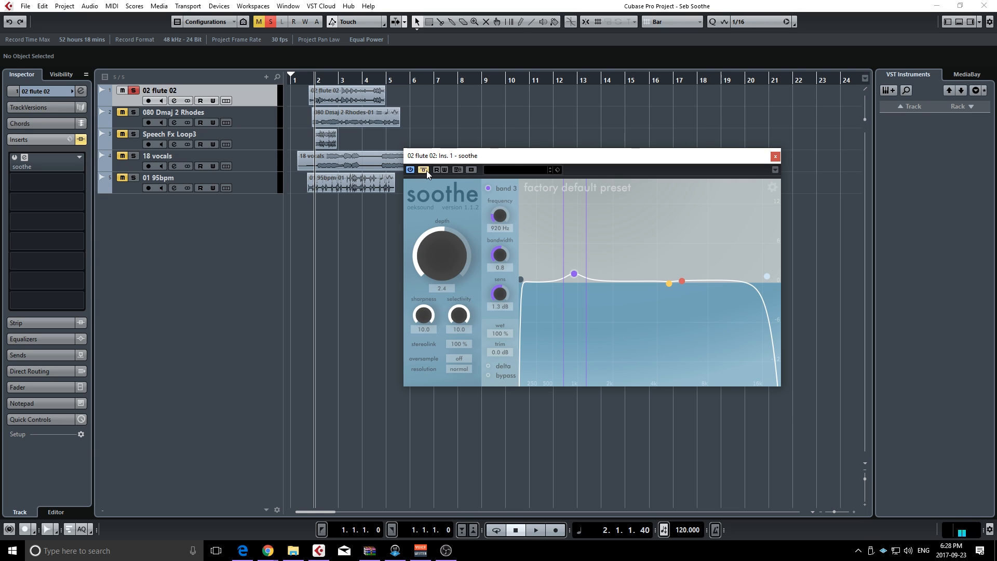
pyautogui.click(424, 170)
# While the flute plays, move band 3 to 1k1 Hz at 8.3 dB and raise depth to 28.2
pyautogui.press('space')
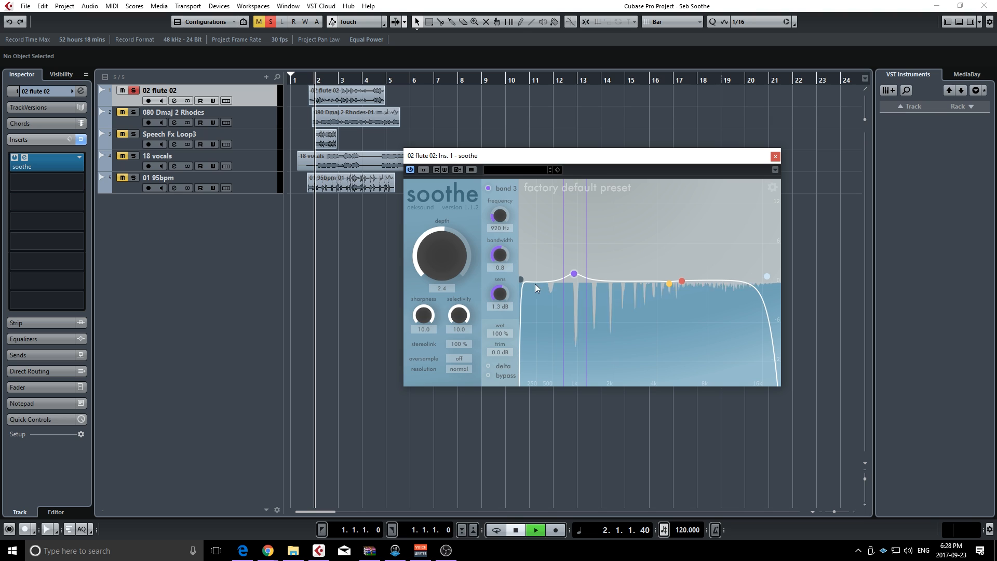
pyautogui.moveTo(573, 274); pyautogui.dragTo(582, 228)
pyautogui.moveTo(439, 269); pyautogui.dragTo(444, 243)
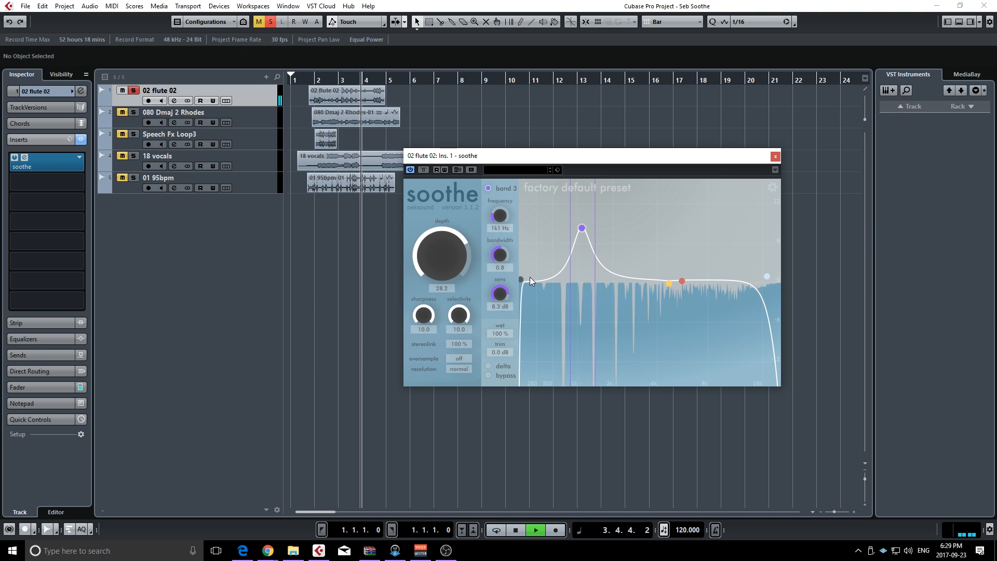
# Raise the low filter's frequency to just below band 3, lower the high filter to 2k6 Hz, and stop playback
pyautogui.moveTo(530, 278); pyautogui.dragTo(560, 284)
pyautogui.click(766, 277)
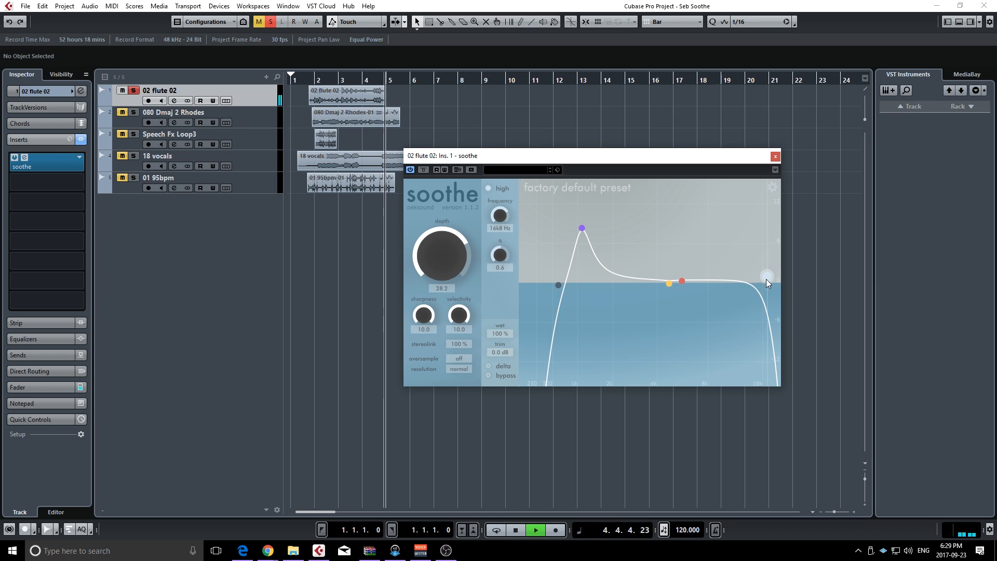
pyautogui.moveTo(767, 281); pyautogui.dragTo(633, 288)
pyautogui.press('space')
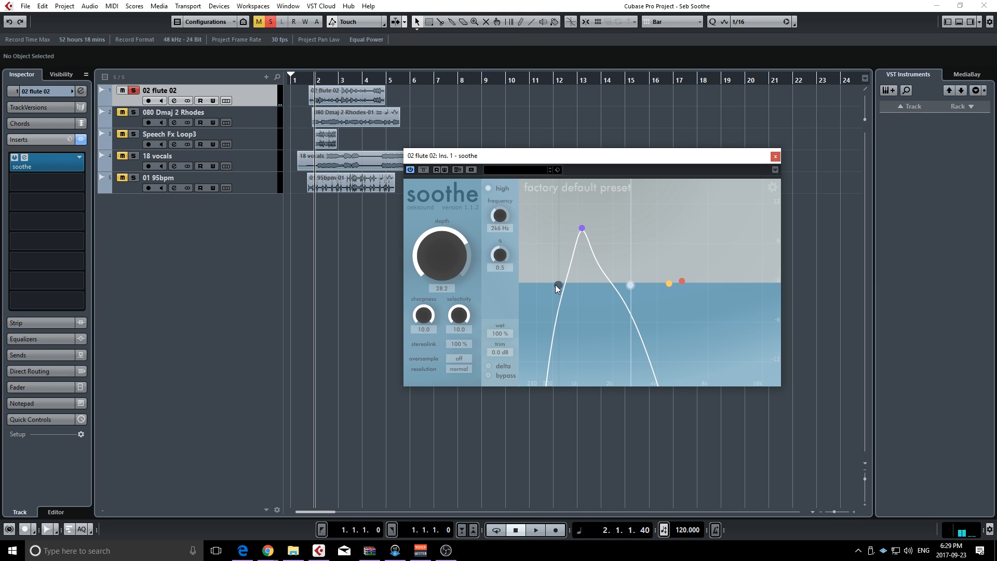
# Narrow the low and high filters around band 3, with high at 1k9 Hz and band 3 at 1k3 Hz, 9.9 dB
pyautogui.moveTo(556, 286); pyautogui.dragTo(550, 283)
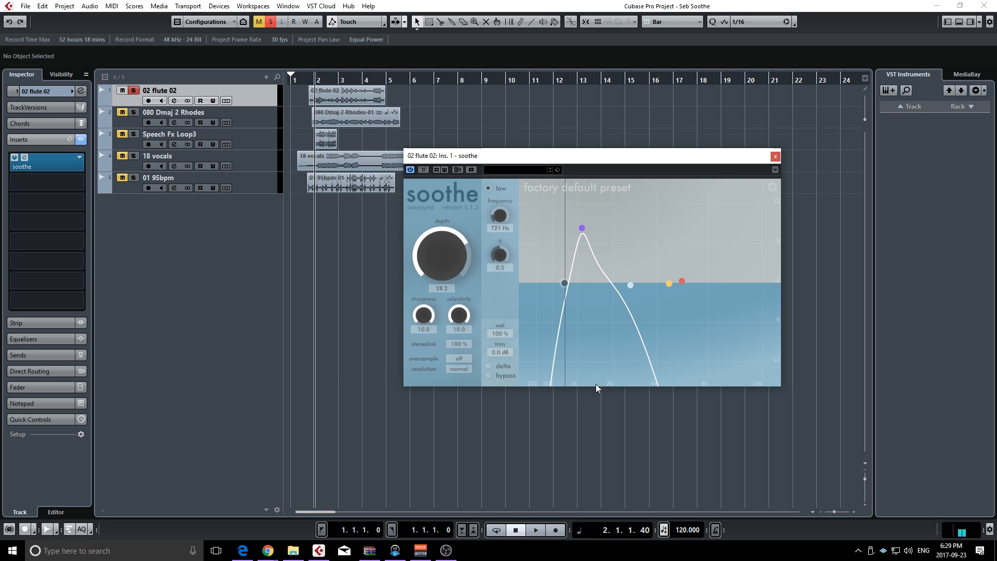
pyautogui.moveTo(564, 283); pyautogui.dragTo(602, 279)
pyautogui.click(623, 284)
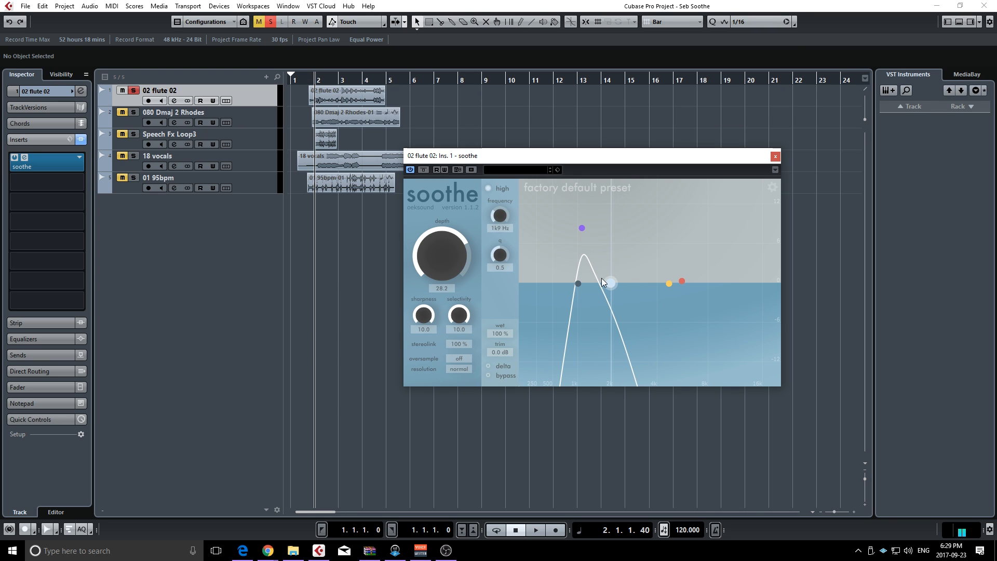
pyautogui.moveTo(581, 234)
pyautogui.mouseDown()
pyautogui.moveTo(624, 213)
pyautogui.moveTo(592, 217)
pyautogui.moveTo(588, 231)
pyautogui.mouseUp()
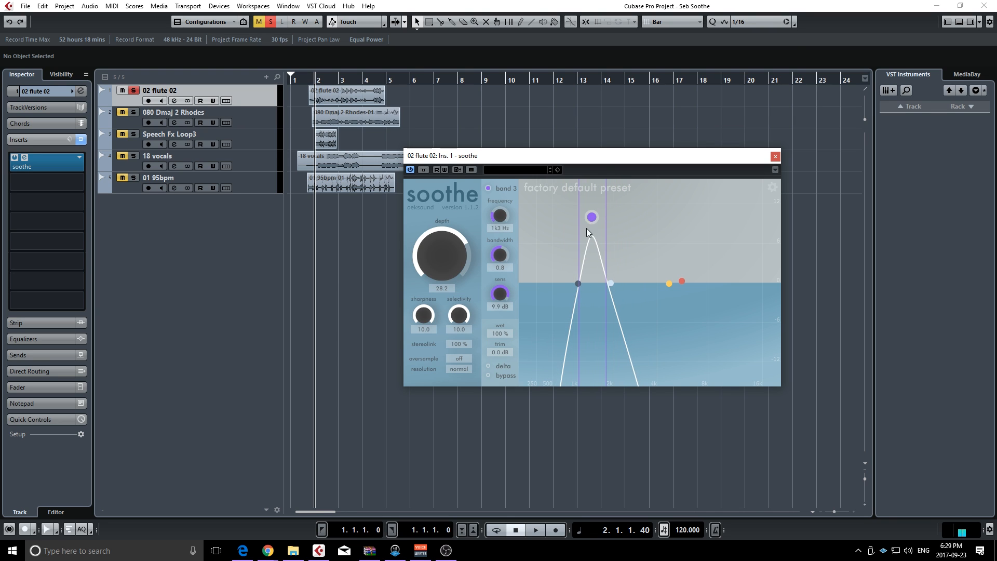
# Enable delta monitoring in soothe and play the flute track to hear only the removed signal
pyautogui.click(488, 365)
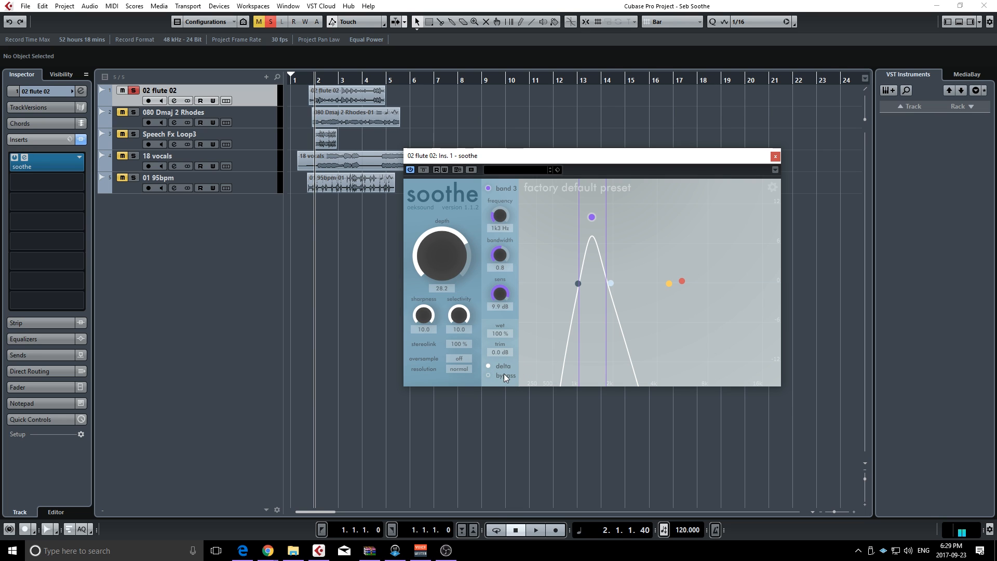
pyautogui.click(489, 367)
pyautogui.click(489, 366)
pyautogui.press('space')
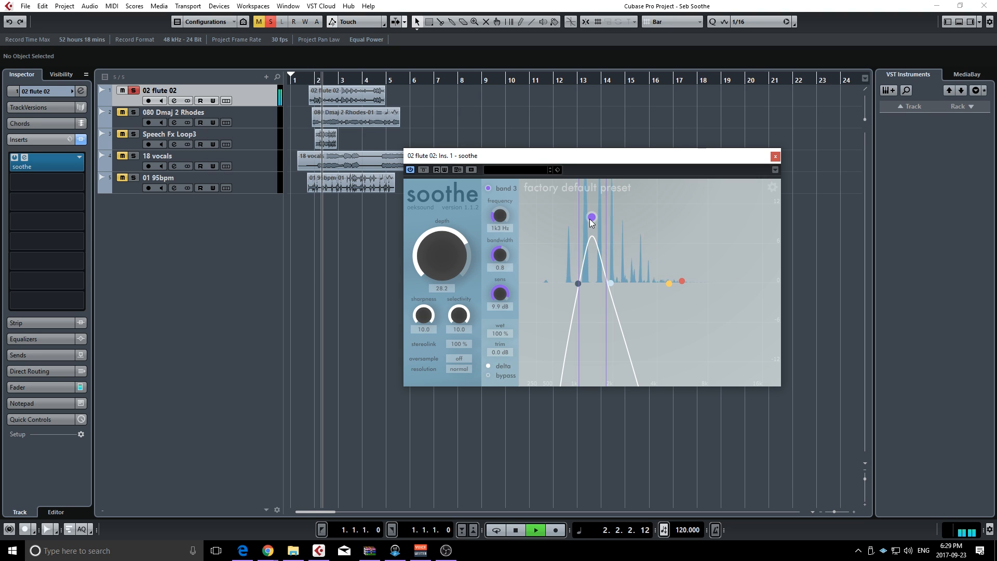
# During delta playback, move band 3 to 1k9 Hz at 12.0 dB, raise the high filter, and set the low filter to 1k1 Hz
pyautogui.moveTo(591, 217); pyautogui.dragTo(623, 213)
pyautogui.moveTo(610, 284); pyautogui.dragTo(641, 284)
pyautogui.moveTo(580, 282); pyautogui.dragTo(584, 281)
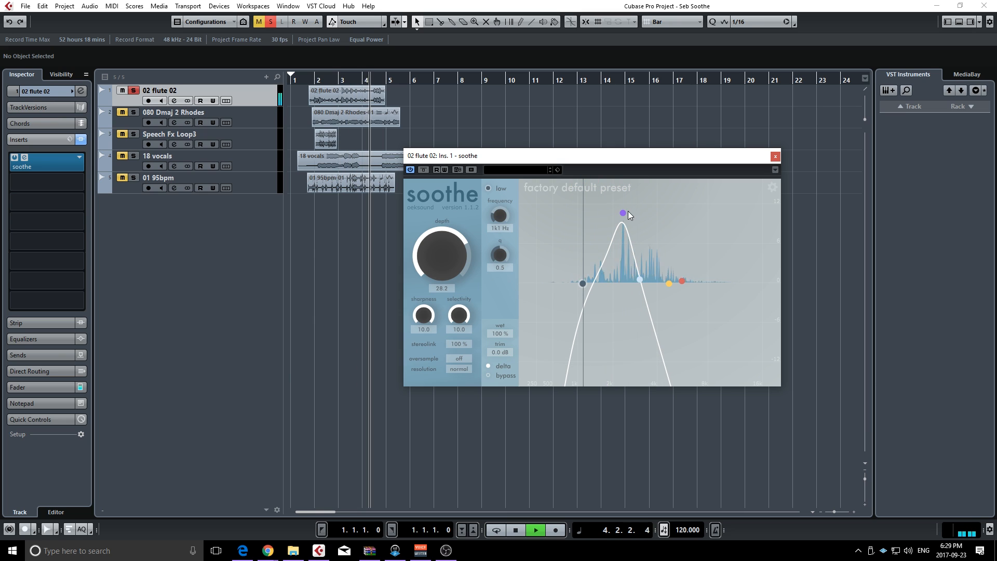
pyautogui.moveTo(621, 213); pyautogui.dragTo(610, 204)
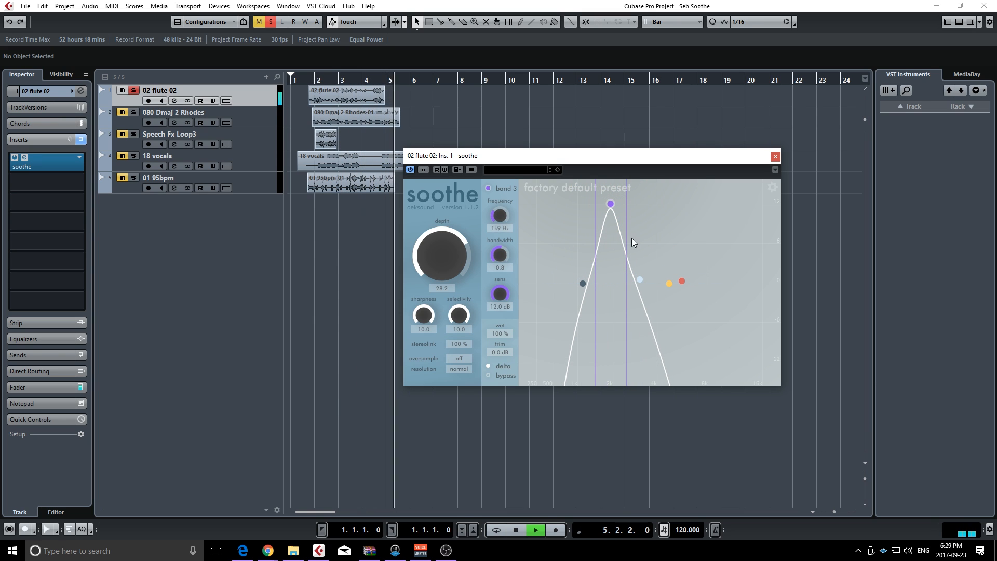
pyautogui.press('space')
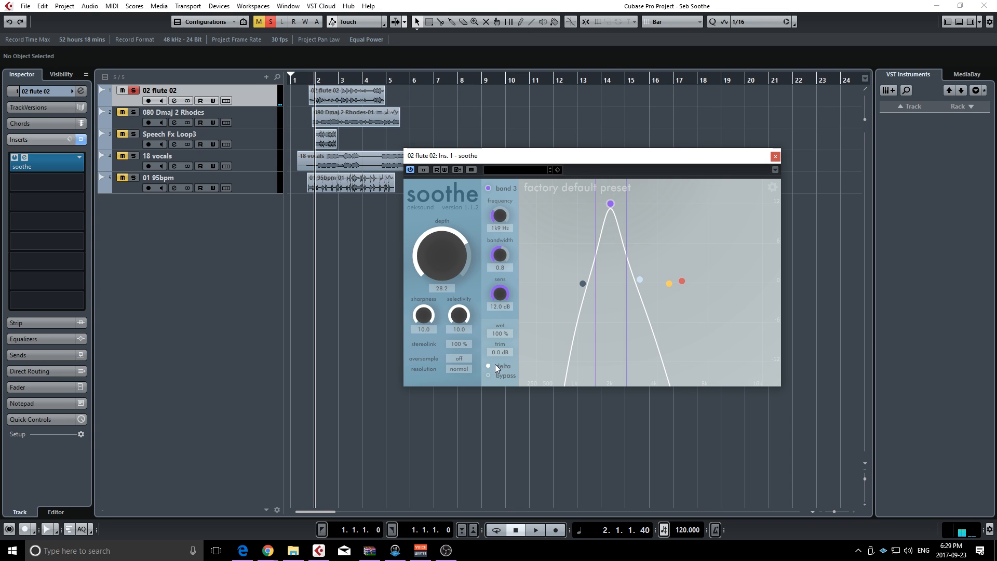
# Turn off delta monitoring and set depth to -13.8, auditioning the flute with the negative depth
pyautogui.press('space')
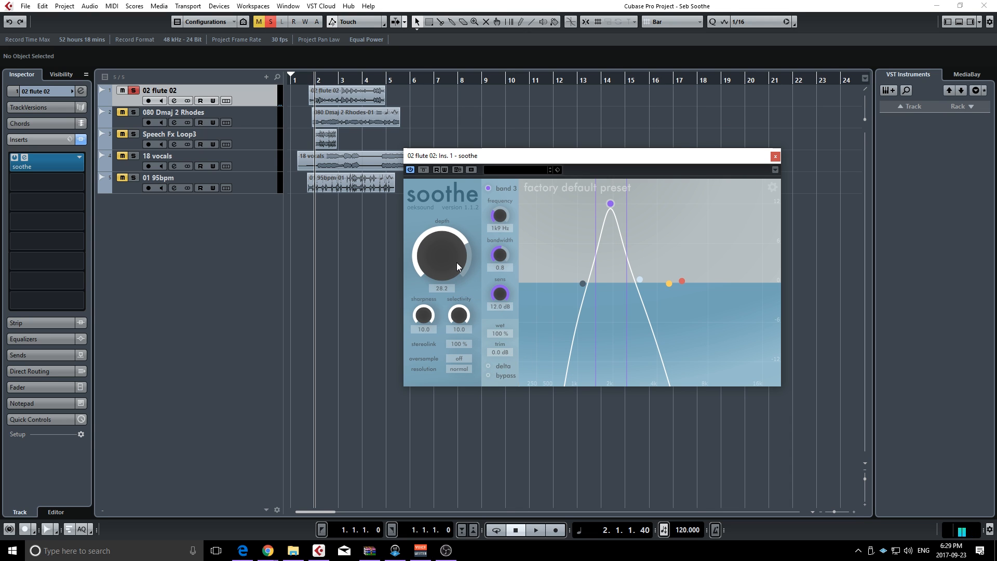
pyautogui.moveTo(443, 259)
pyautogui.mouseDown()
pyautogui.moveTo(441, 321)
pyautogui.moveTo(433, 264)
pyautogui.moveTo(428, 307)
pyautogui.moveTo(437, 238)
pyautogui.moveTo(435, 273)
pyautogui.mouseUp()
pyautogui.press('space')
pyautogui.press('space')
pyautogui.press('space')
# Shift the detection range to the highs: high filter near 17k1 Hz, low filter just below, band 3 at 16k6 Hz and 10.2 dB
pyautogui.moveTo(641, 278); pyautogui.dragTo(776, 278)
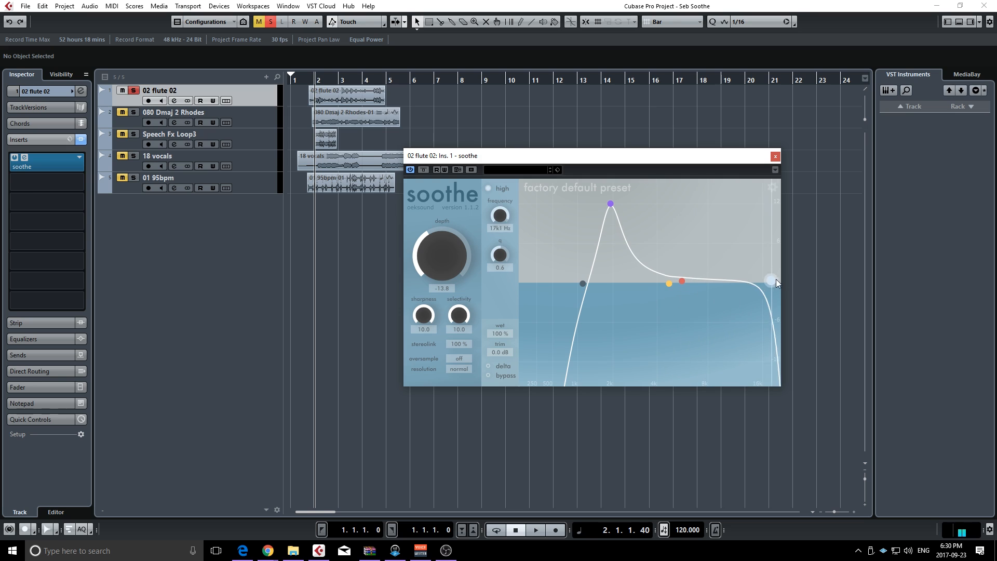
pyautogui.moveTo(583, 289); pyautogui.dragTo(737, 296)
pyautogui.moveTo(610, 204); pyautogui.dragTo(764, 219)
# Play the flute while sweeping depth up to 59.4 and back down to 0
pyautogui.press('space')
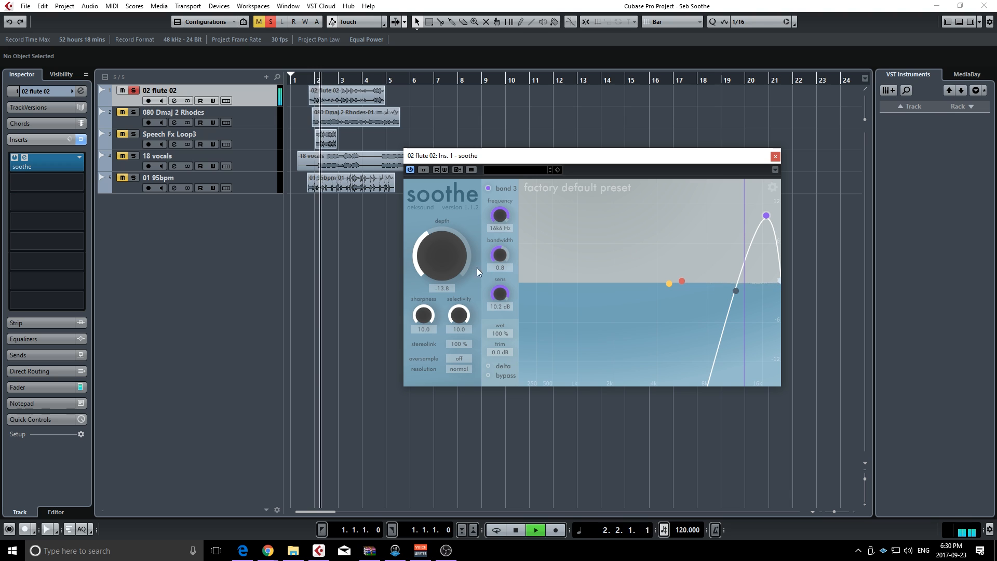
pyautogui.moveTo(476, 267); pyautogui.dragTo(453, 193)
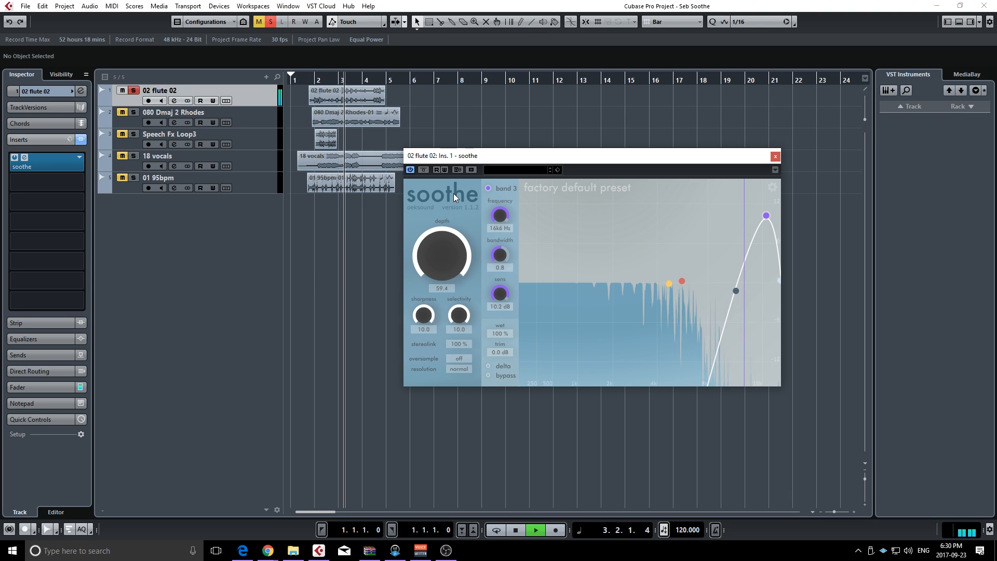
pyautogui.moveTo(452, 267); pyautogui.dragTo(445, 317)
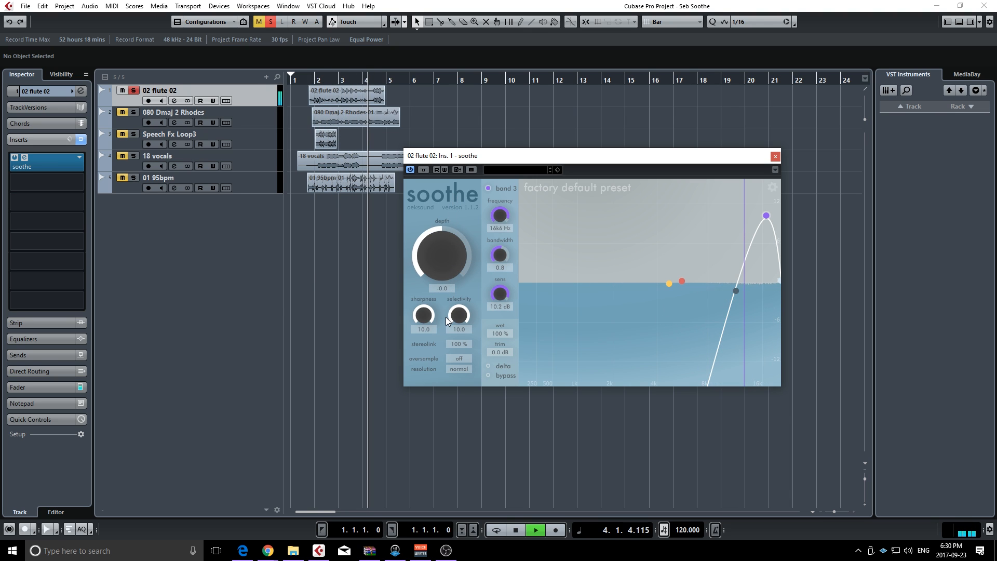
# Enable delta monitoring, raise depth to 13.8, lower the low filter, move band 3 to 11k4 Hz at 12.0 dB, and stop playback
pyautogui.click(488, 366)
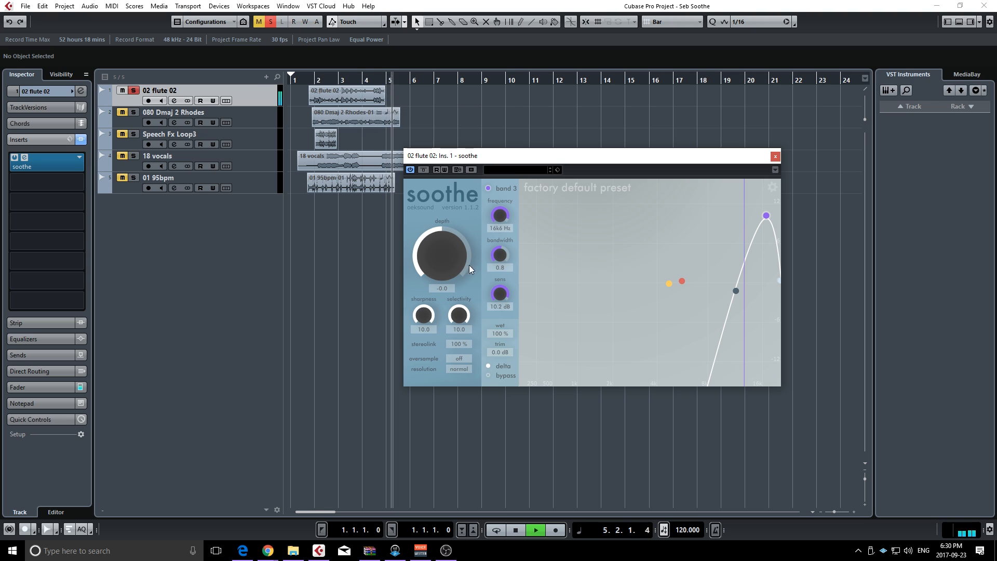
pyautogui.moveTo(454, 258); pyautogui.dragTo(445, 248)
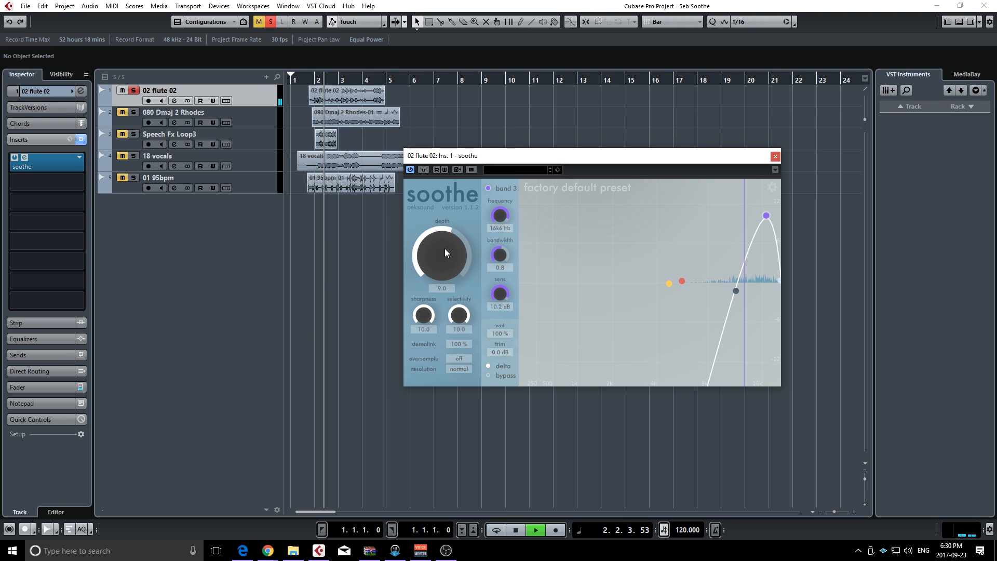
pyautogui.moveTo(737, 292); pyautogui.dragTo(716, 288)
pyautogui.moveTo(765, 214); pyautogui.dragTo(734, 186)
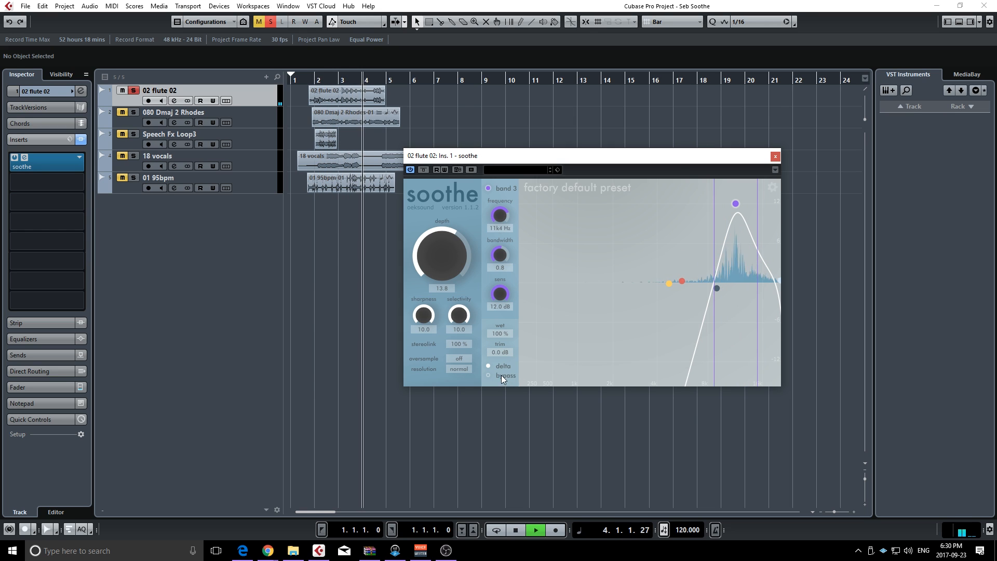
pyautogui.press('space')
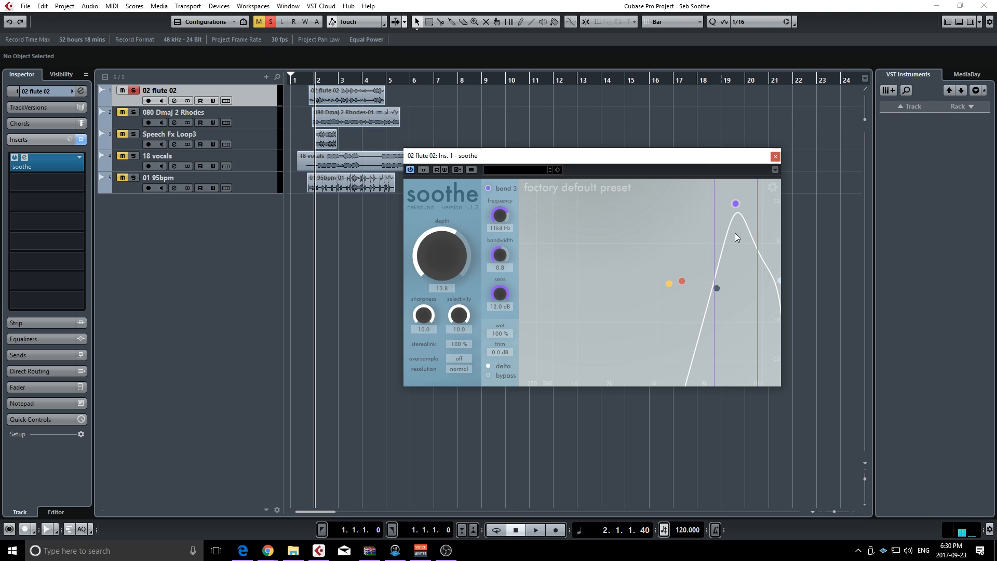
# Play the flute in delta mode, raise depth to 40.8, and move band 3 to 13k0 Hz at 11.8 dB
pyautogui.moveTo(444, 257); pyautogui.dragTo(444, 220)
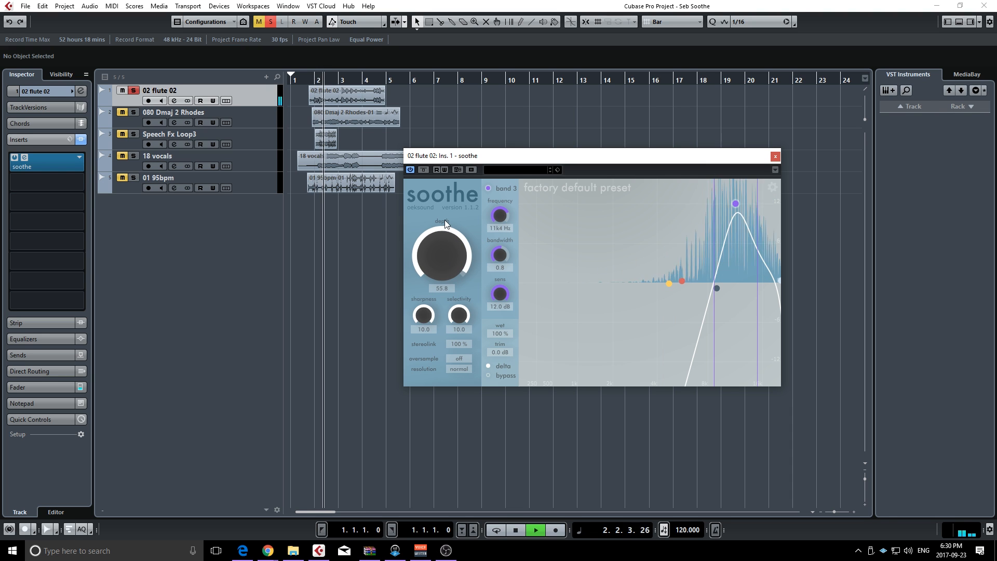
pyautogui.moveTo(739, 202)
pyautogui.mouseDown()
pyautogui.moveTo(759, 206)
pyautogui.moveTo(746, 205)
pyautogui.mouseUp()
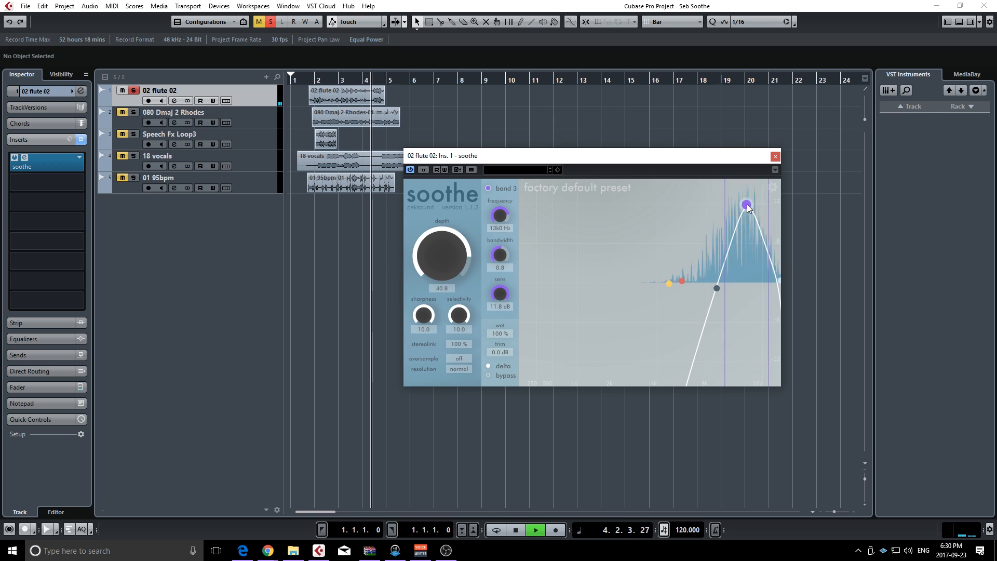
# Stop playback, turn off delta monitoring and play the processed flute
pyautogui.press('space')
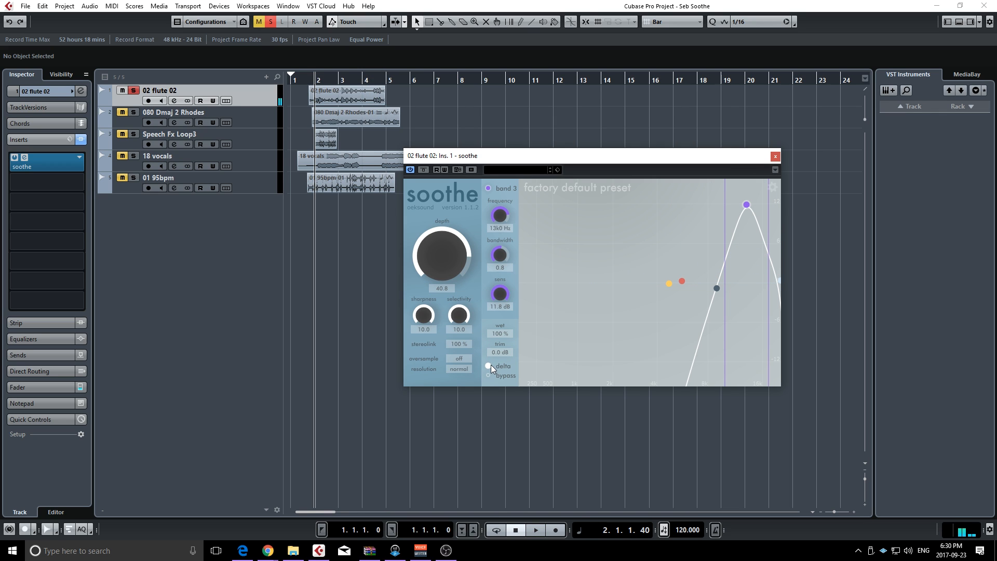
pyautogui.click(490, 365)
pyautogui.press('space')
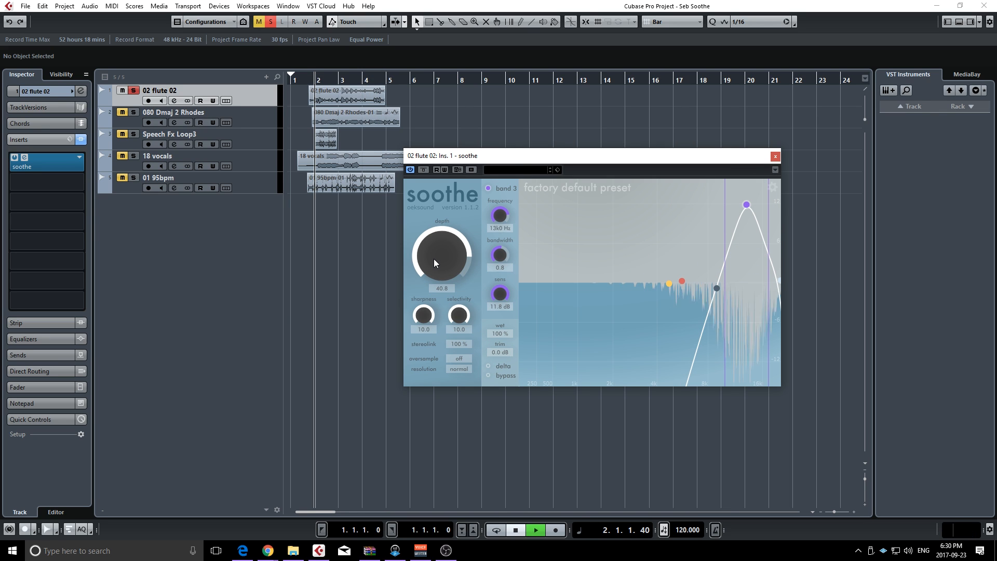
# Bypass soothe on the flute track and play the unprocessed flute for comparison
pyautogui.press('space')
pyautogui.click(423, 171)
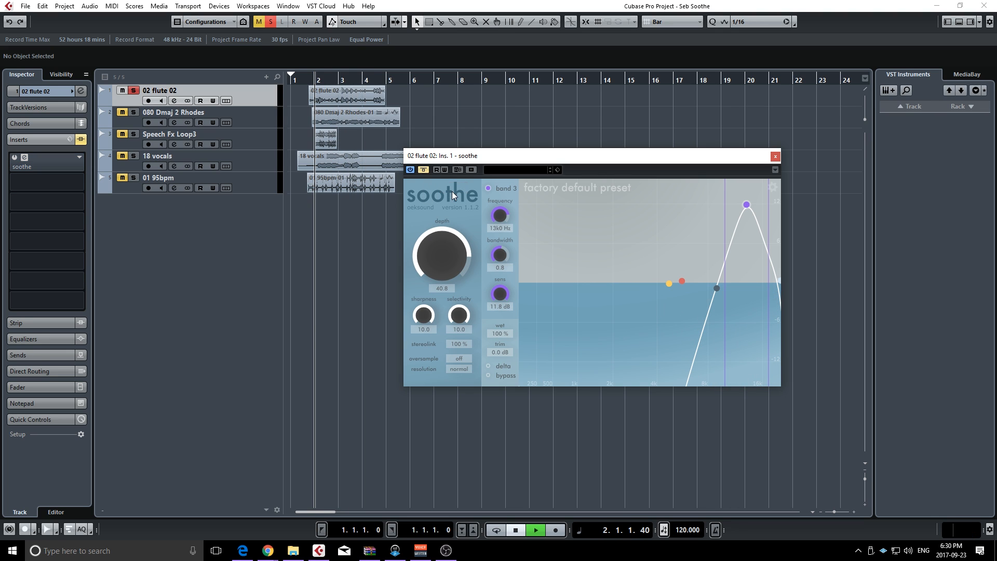
pyautogui.press('space')
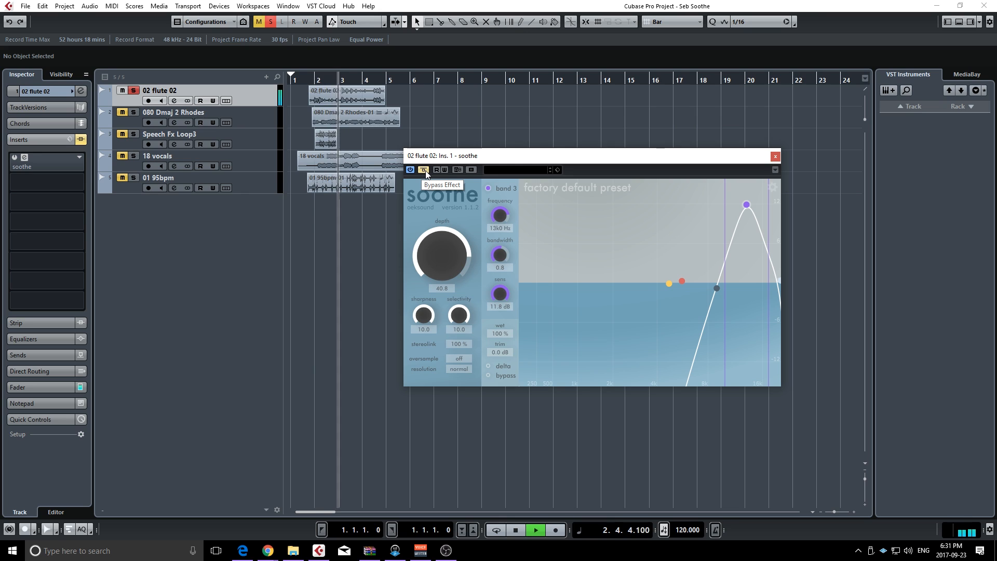
pyautogui.press('space')
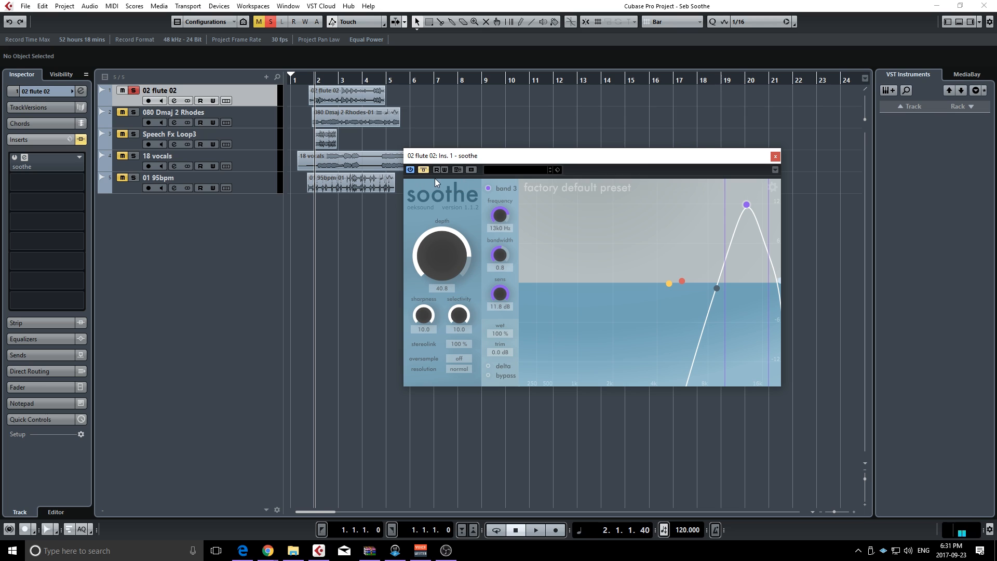
# Solo the 080 Dmaj 2 Rhodes track instead of the flute and open its soothe insert, placing the plugin window clear of the clips
pyautogui.click(133, 90)
pyautogui.click(135, 112)
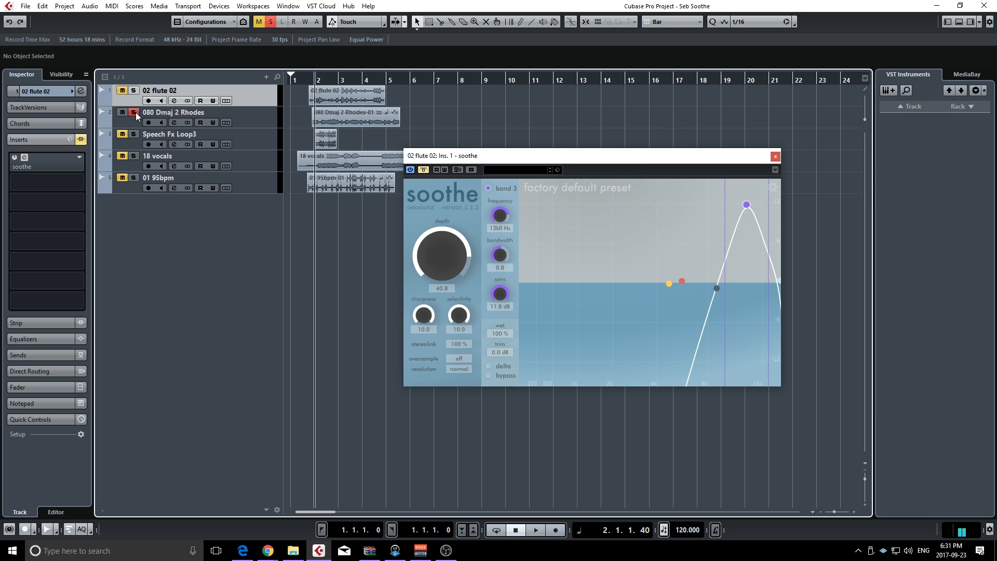
pyautogui.click(134, 116)
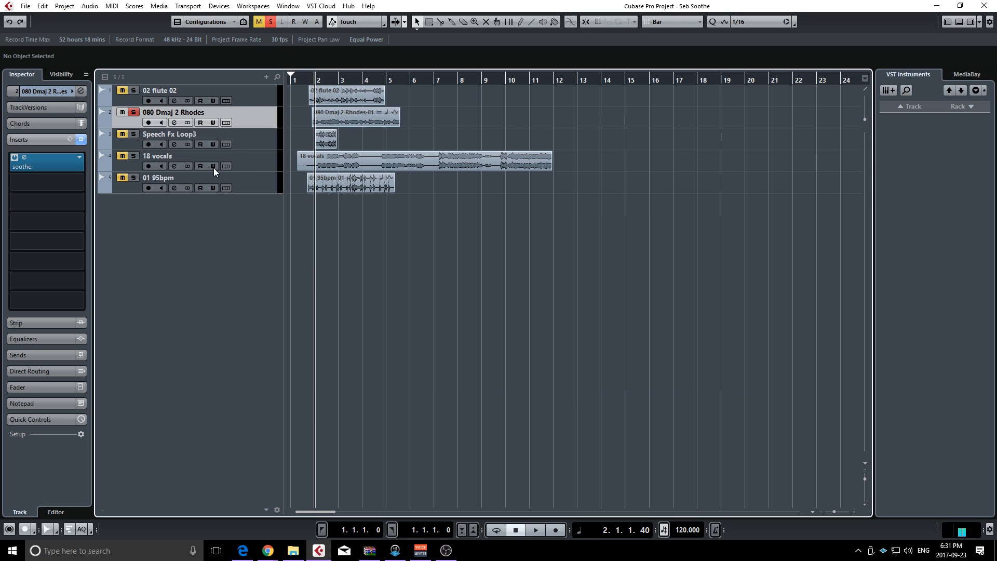
pyautogui.click(50, 168)
pyautogui.moveTo(713, 168); pyautogui.dragTo(890, 169)
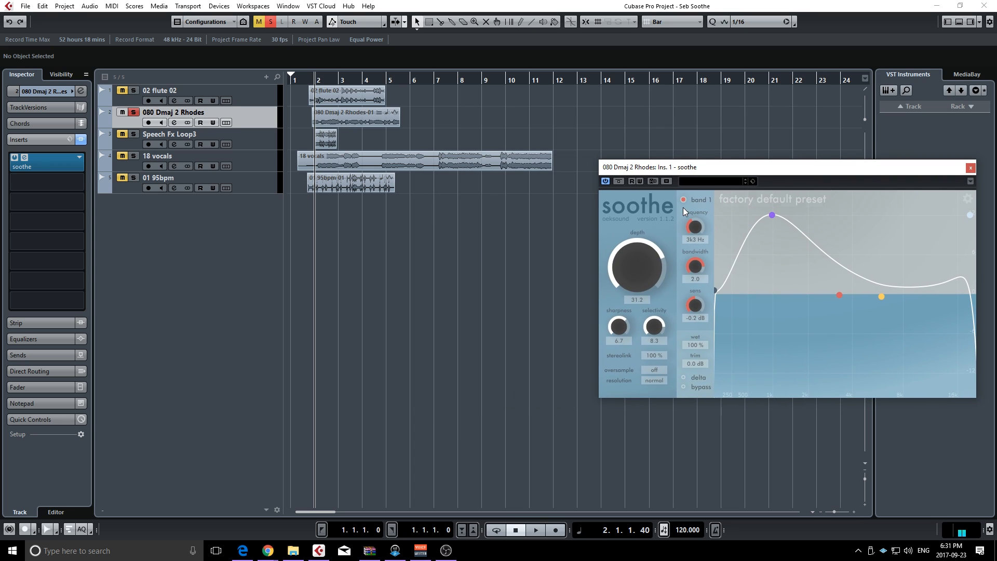
# Bypass soothe on the Rhodes track and listen to the unprocessed sound
pyautogui.click(619, 181)
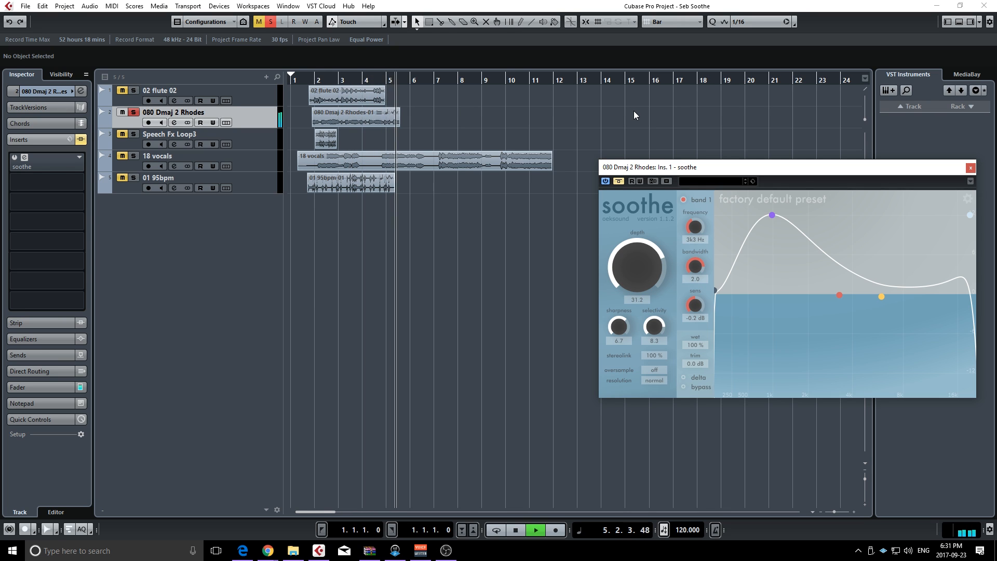
pyautogui.press('space')
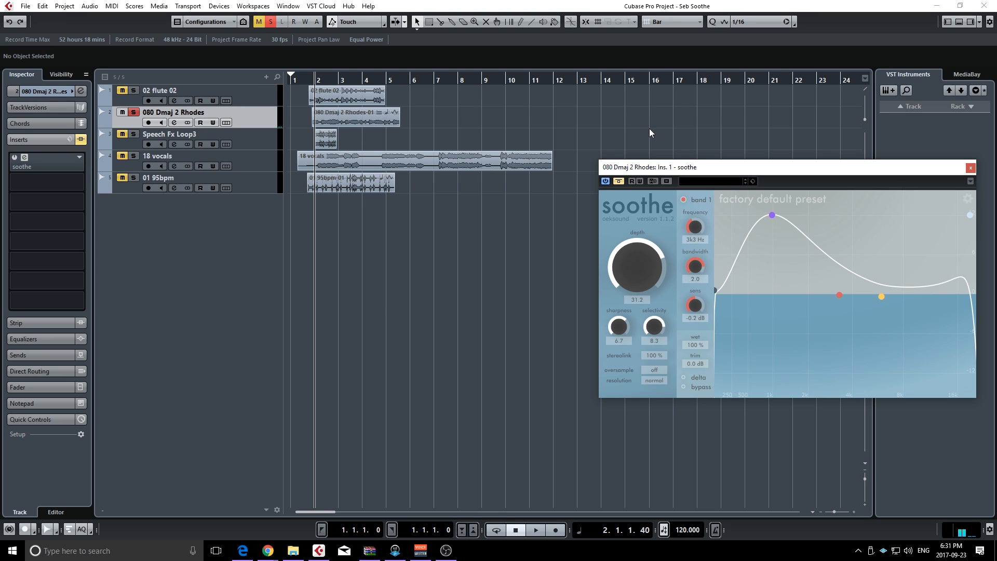
# Shift the Rhodes detection range to the highs: band 3 at 8k6 Hz and 10.9 dB, low filter at 10k3 Hz
pyautogui.moveTo(772, 214); pyautogui.dragTo(909, 222)
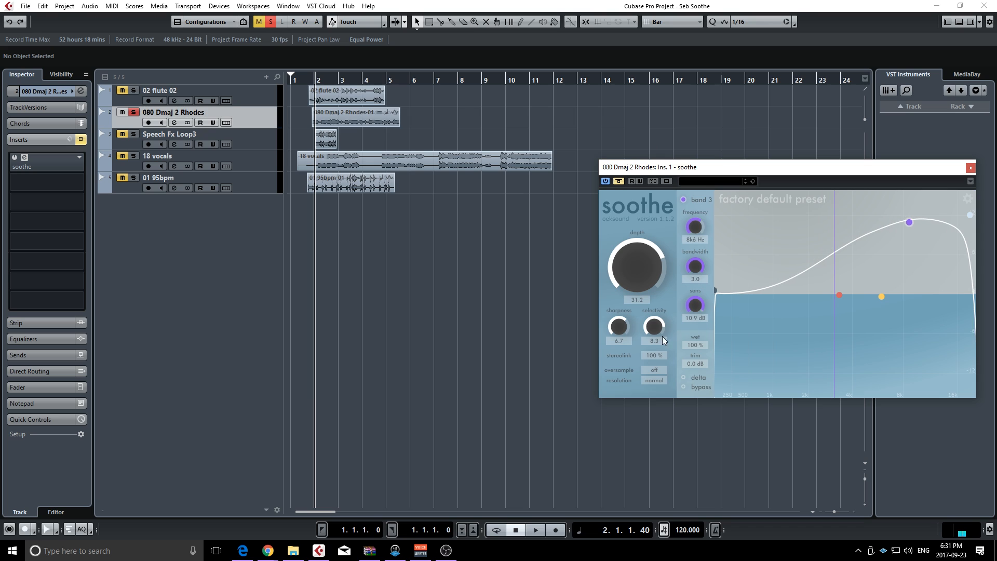
pyautogui.moveTo(716, 291); pyautogui.dragTo(921, 298)
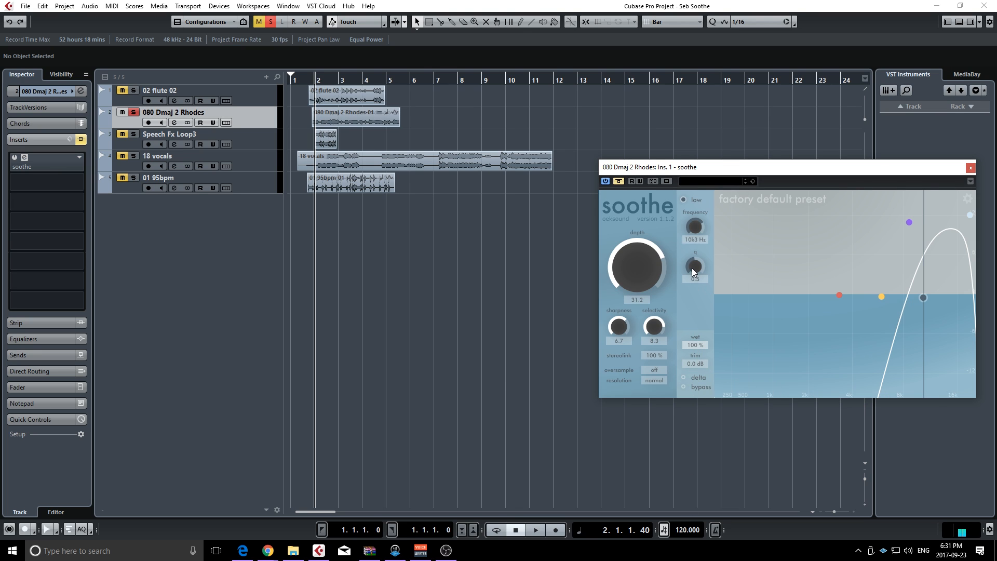
pyautogui.moveTo(691, 268); pyautogui.dragTo(692, 274)
pyautogui.moveTo(695, 351); pyautogui.dragTo(693, 460)
# Enable delta monitoring, take soothe out of bypass, and raise the depth to 45.0 while playing the Rhodes
pyautogui.click(684, 377)
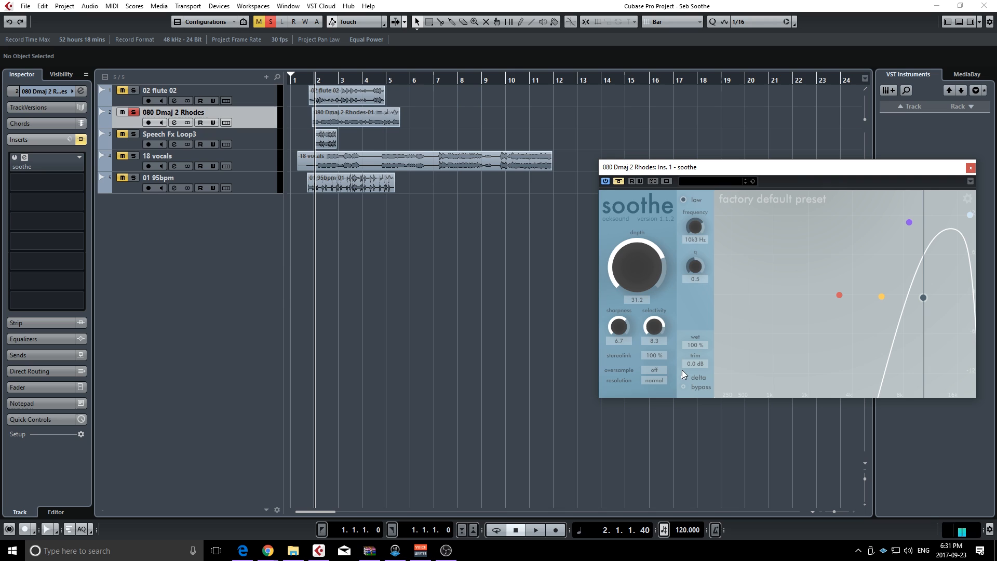
pyautogui.click(619, 181)
pyautogui.press('space')
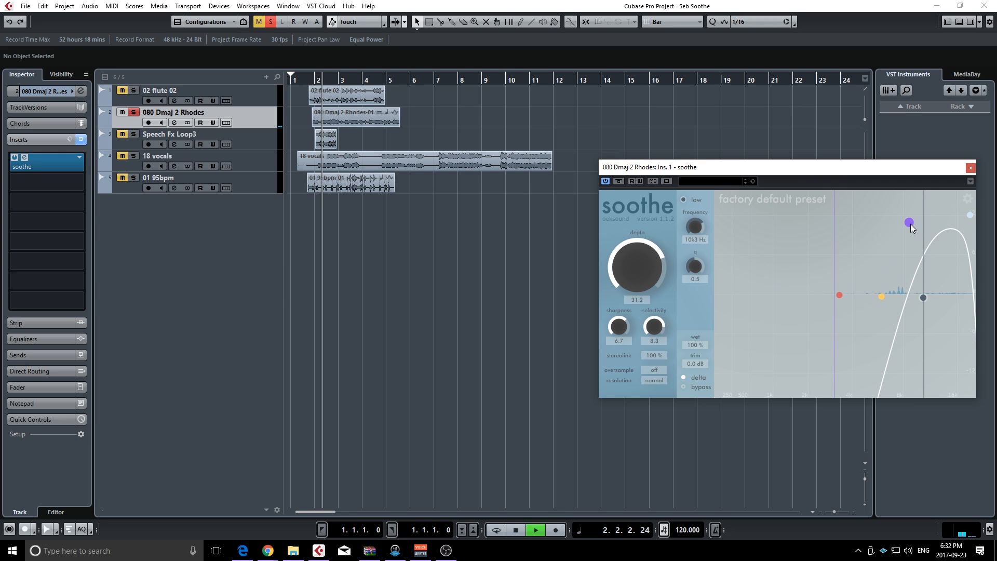
pyautogui.moveTo(641, 272); pyautogui.dragTo(642, 249)
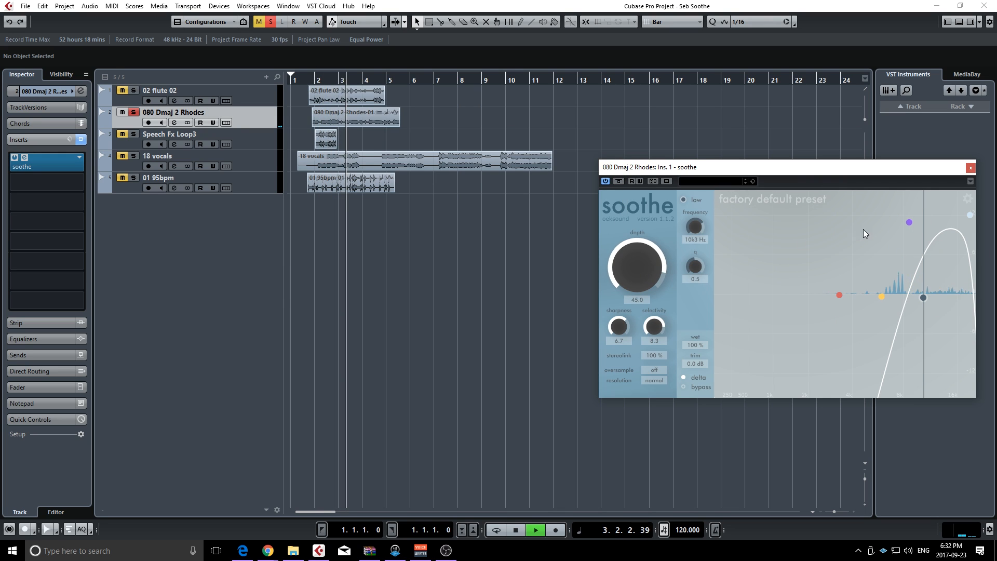
# Lower the low filter to just below band 2, move band 3 to 7k1 Hz at 12.0 dB, and stop playback
pyautogui.moveTo(910, 220)
pyautogui.mouseDown()
pyautogui.moveTo(899, 221)
pyautogui.moveTo(921, 214)
pyautogui.mouseUp()
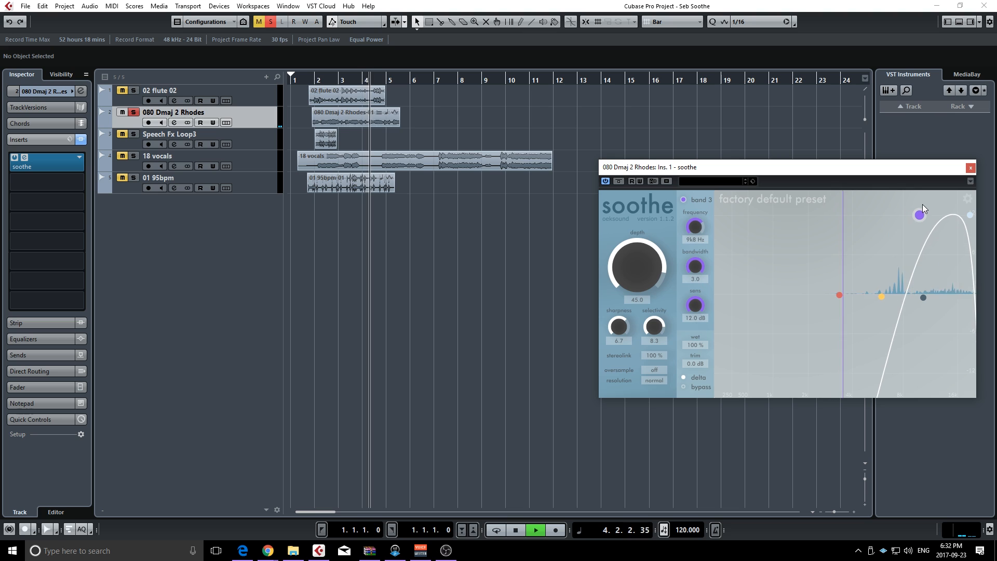
pyautogui.click(923, 297)
pyautogui.moveTo(924, 298); pyautogui.dragTo(874, 294)
pyautogui.moveTo(921, 216); pyautogui.dragTo(892, 192)
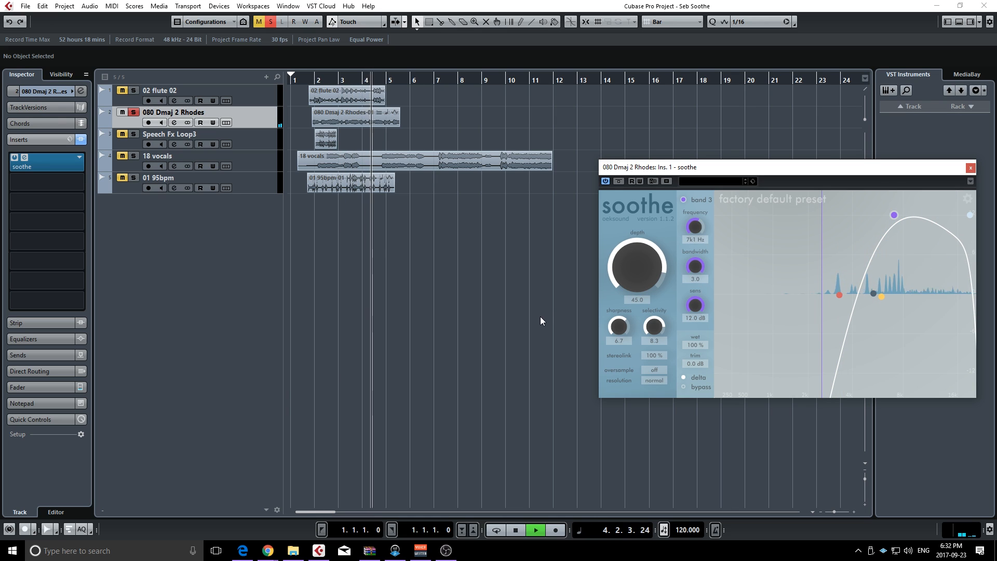
pyautogui.press('space')
# Turn off delta monitoring and play the processed Rhodes
pyautogui.click(683, 378)
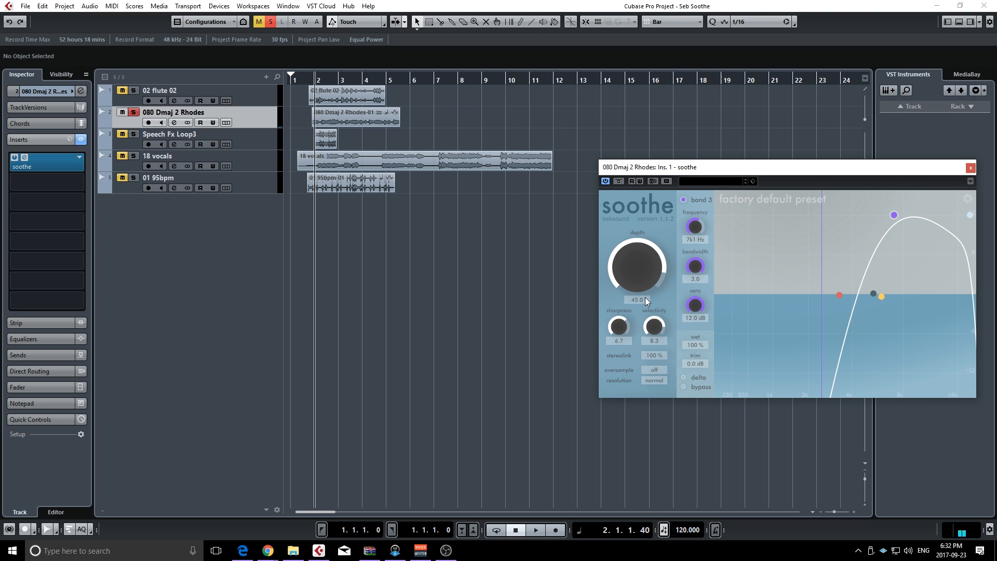
pyautogui.press('space')
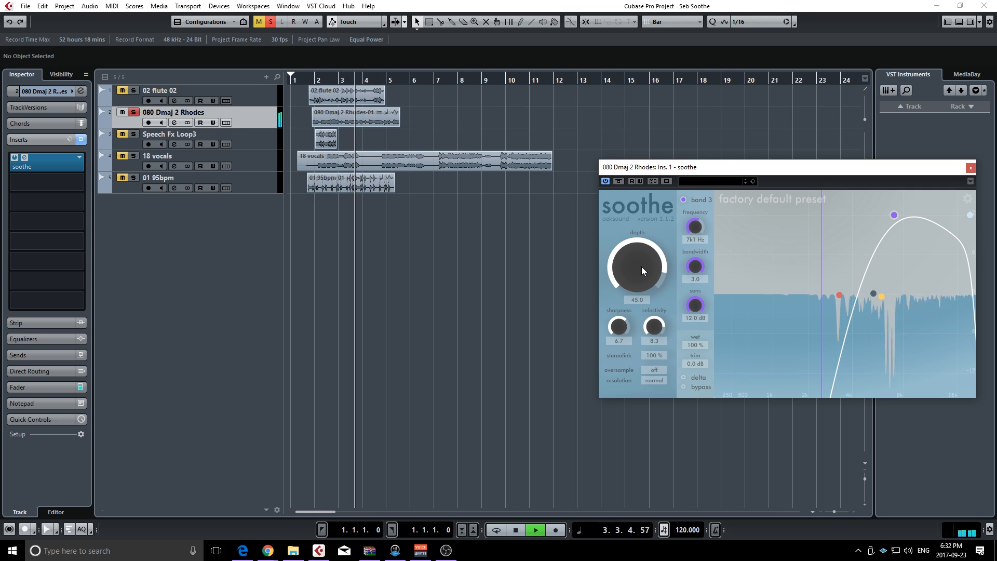
pyautogui.press('space')
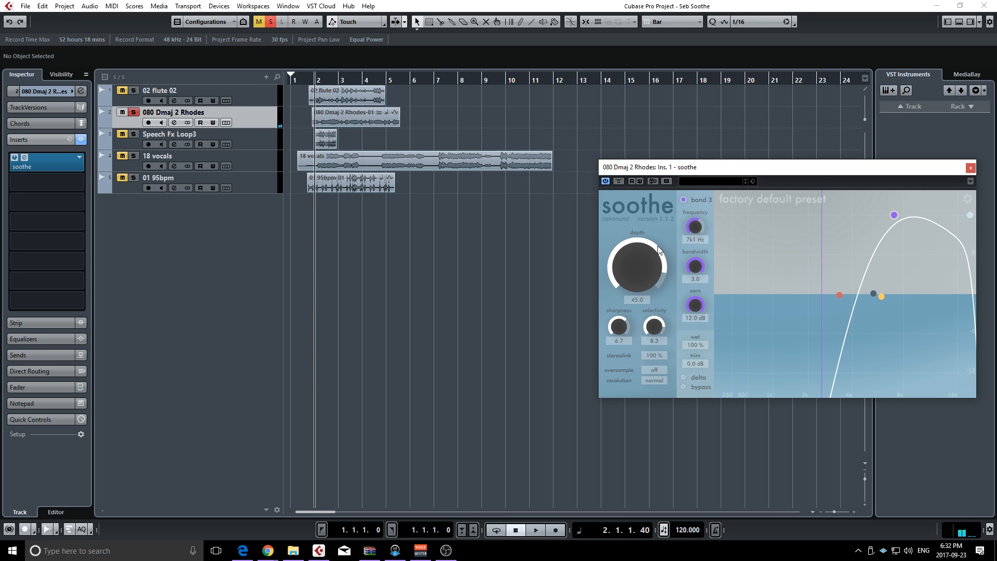
# Compare the Rhodes with soothe bypassed and active during playback
pyautogui.click(617, 182)
pyautogui.press('space')
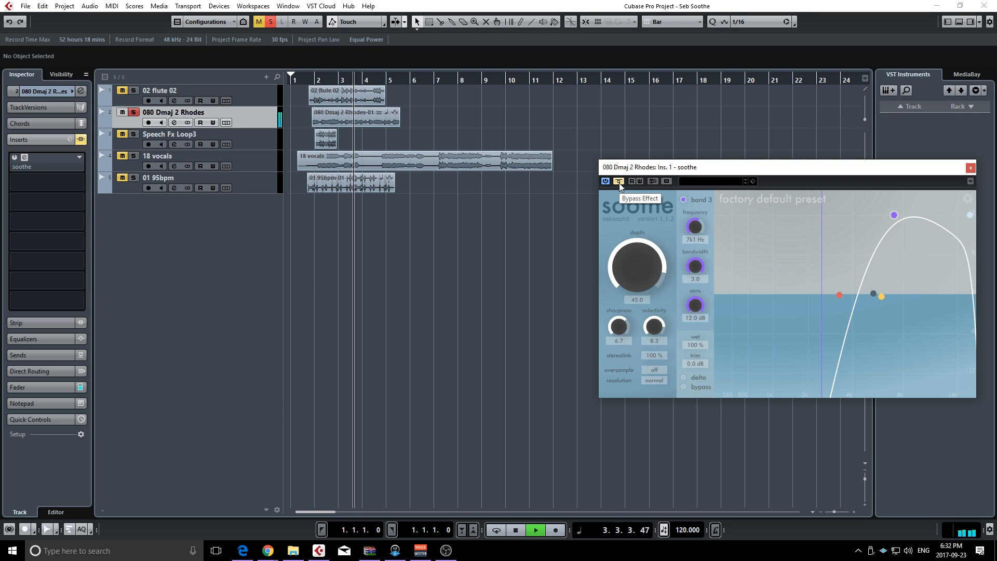
pyautogui.click(619, 182)
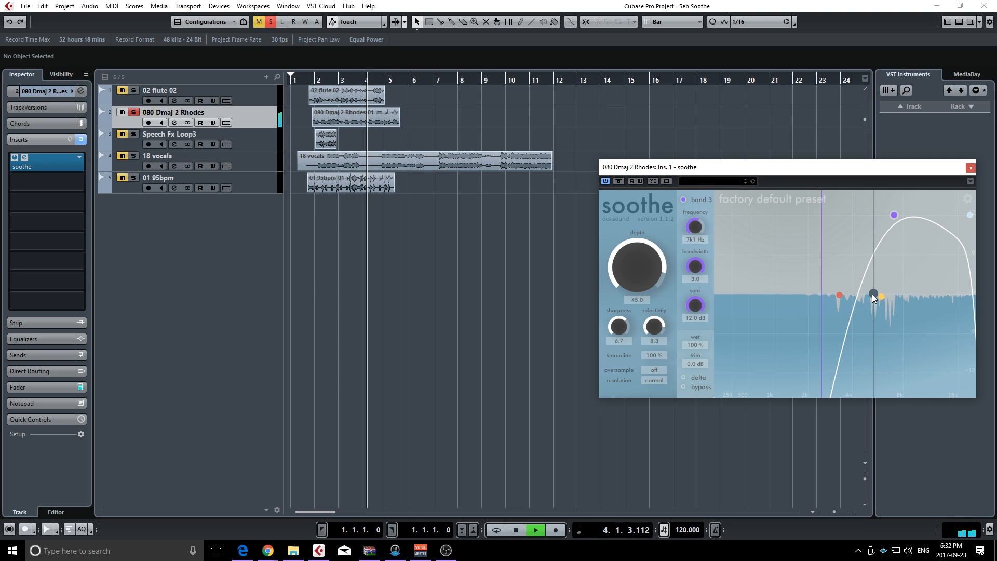
pyautogui.press('space')
# Lower the low filter to 3k8 Hz and raise the depth to 60.0 while playing the Rhodes
pyautogui.moveTo(871, 294); pyautogui.dragTo(847, 294)
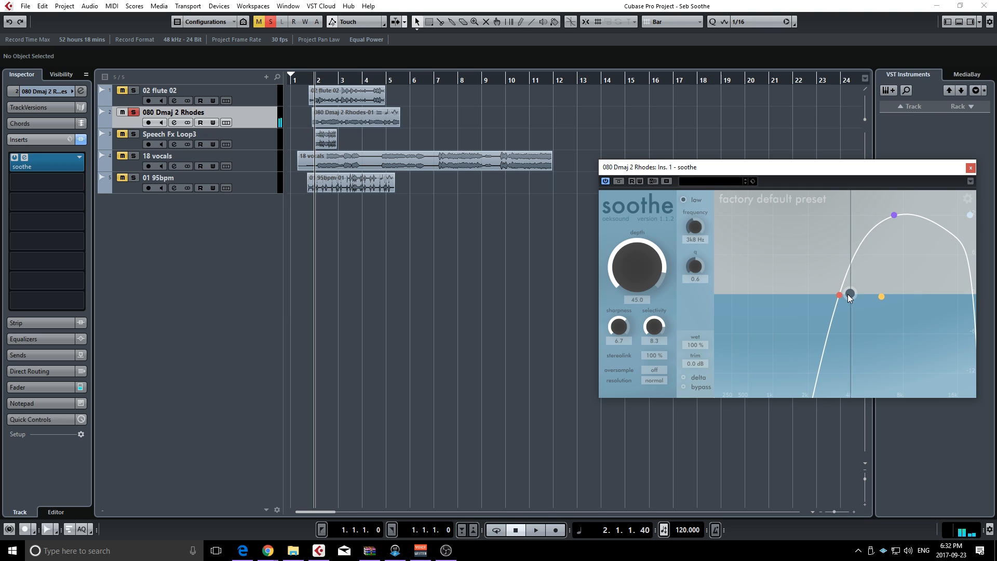
pyautogui.press('space')
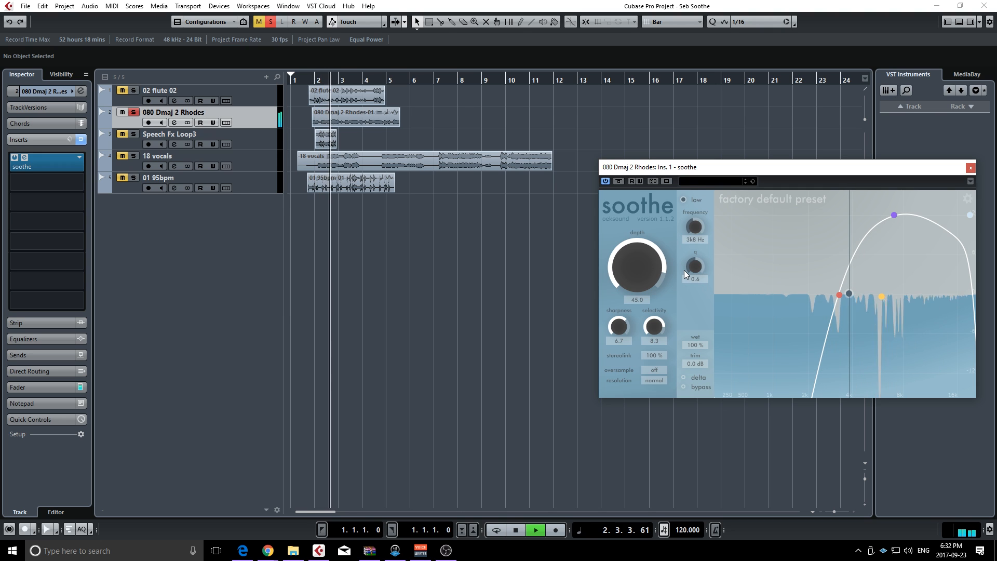
pyautogui.moveTo(631, 266); pyautogui.dragTo(632, 258)
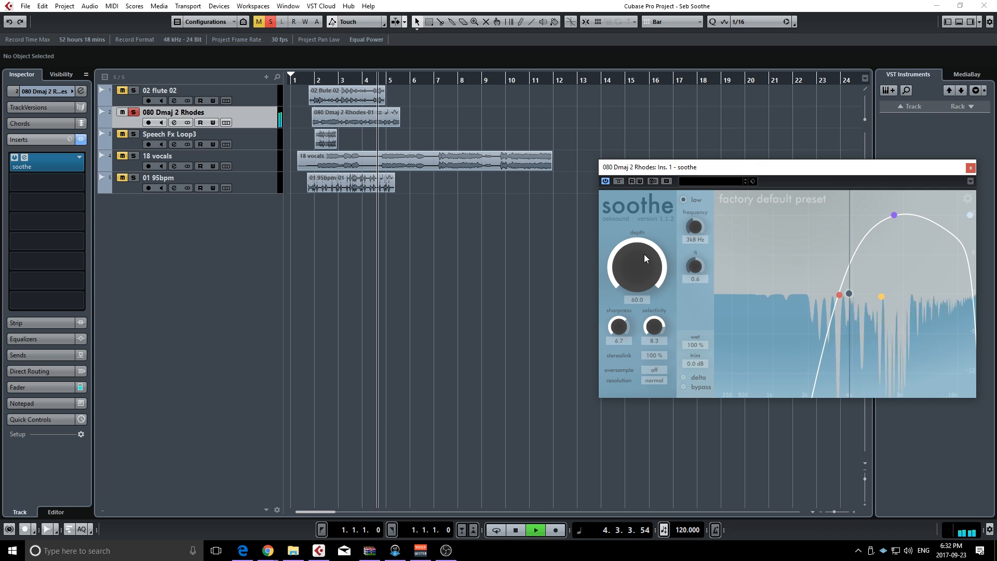
pyautogui.press('space')
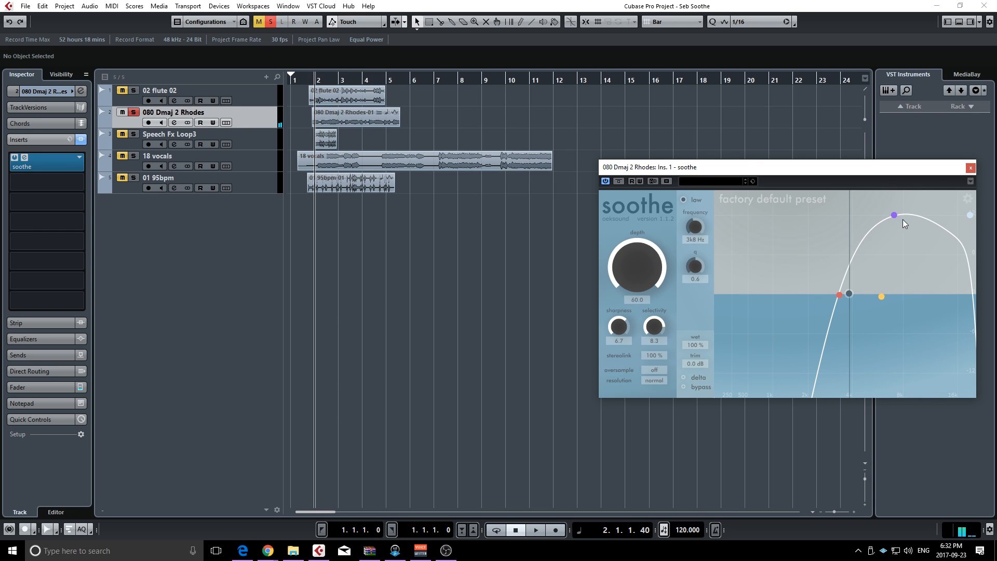
# Shift the detection range down: band 3 at 2k6 Hz and 11.8 dB, band 2 at 1k3 Hz, low filter at 464 Hz, high filter lowered
pyautogui.moveTo(895, 215); pyautogui.dragTo(825, 216)
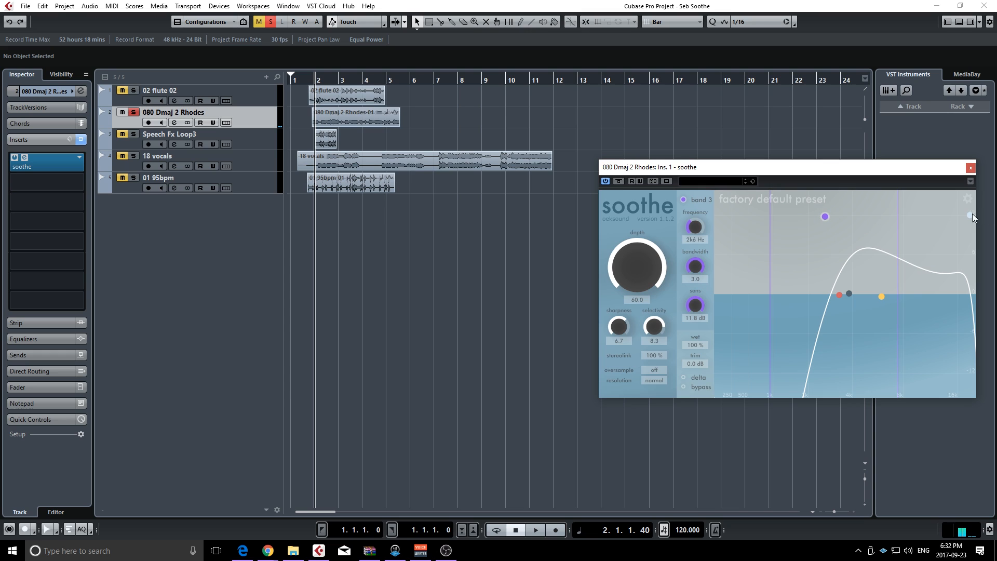
pyautogui.moveTo(968, 217); pyautogui.dragTo(761, 283)
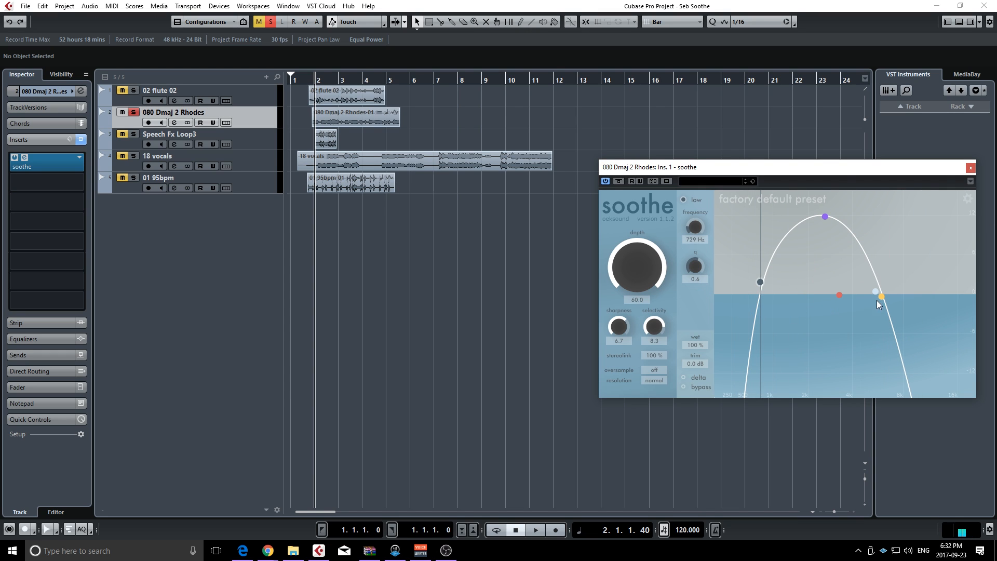
pyautogui.moveTo(880, 296); pyautogui.dragTo(785, 291)
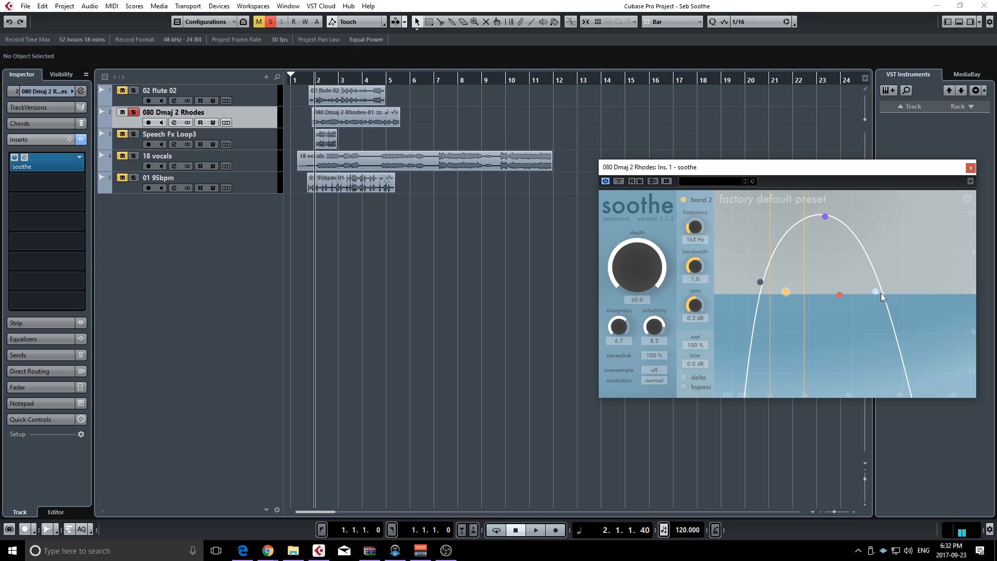
pyautogui.moveTo(880, 292); pyautogui.dragTo(746, 281)
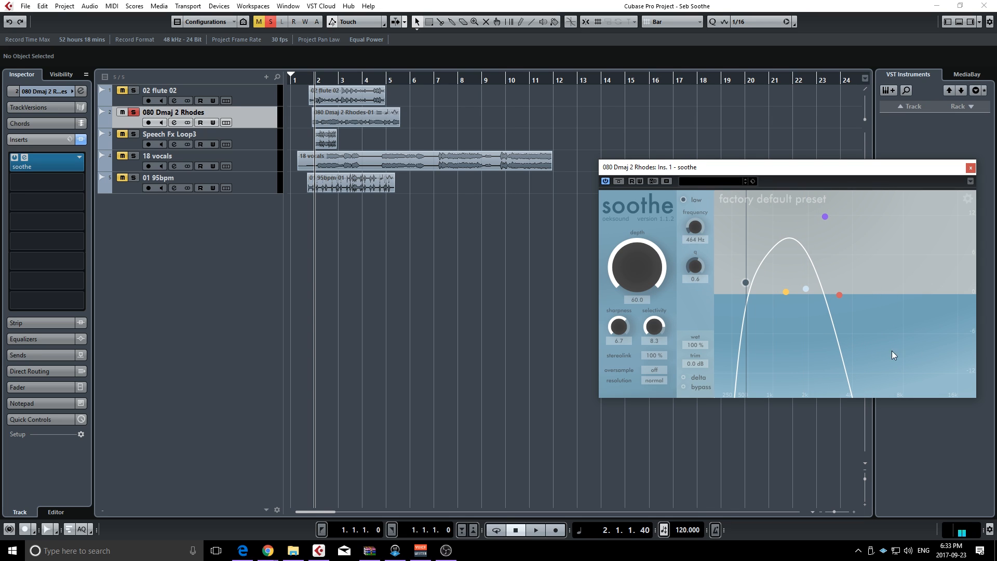
# Play the Rhodes while widening the range with the high filter at 2k2 Hz and the low filter at 379 Hz
pyautogui.press('space')
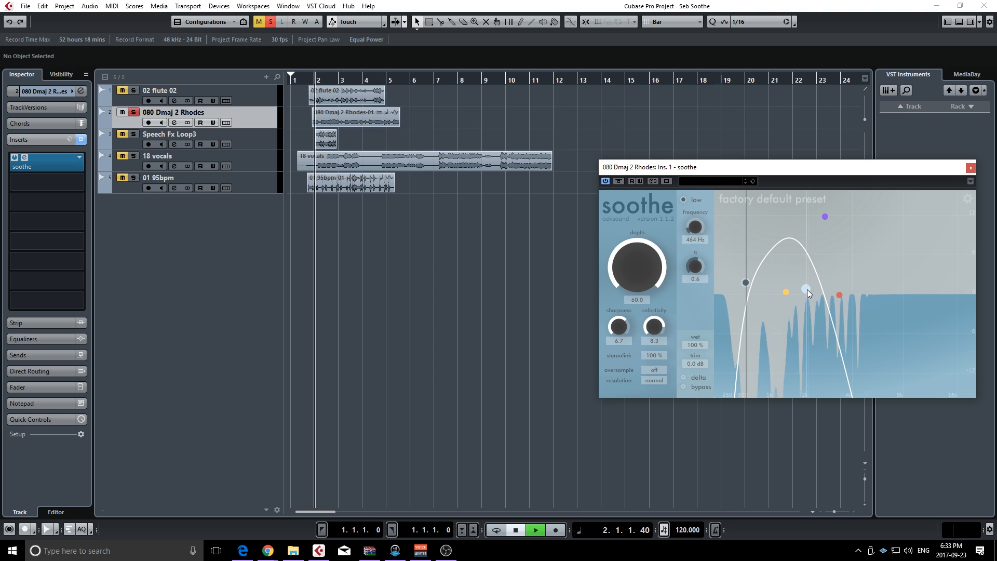
pyautogui.moveTo(806, 288); pyautogui.dragTo(817, 288)
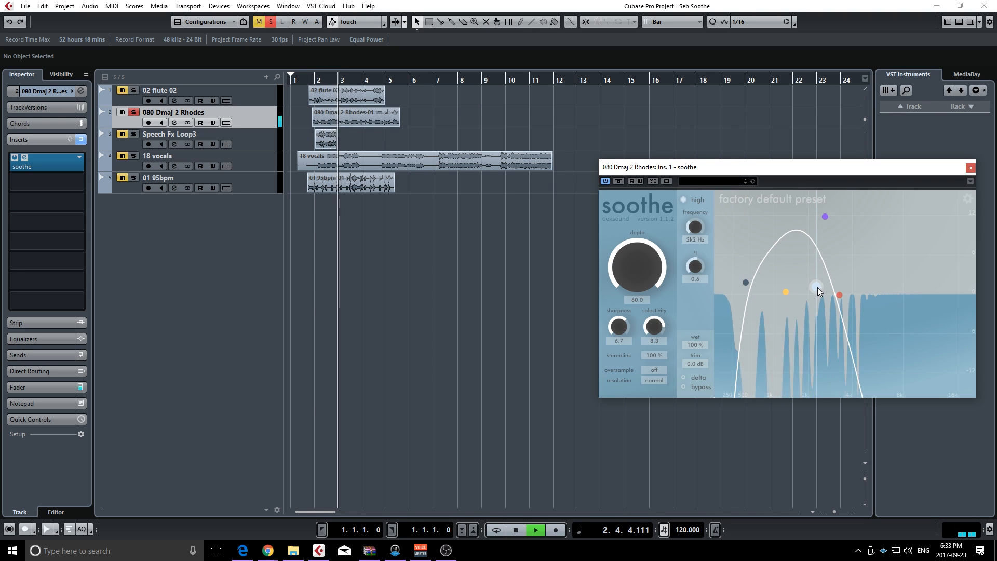
pyautogui.moveTo(747, 281); pyautogui.dragTo(741, 281)
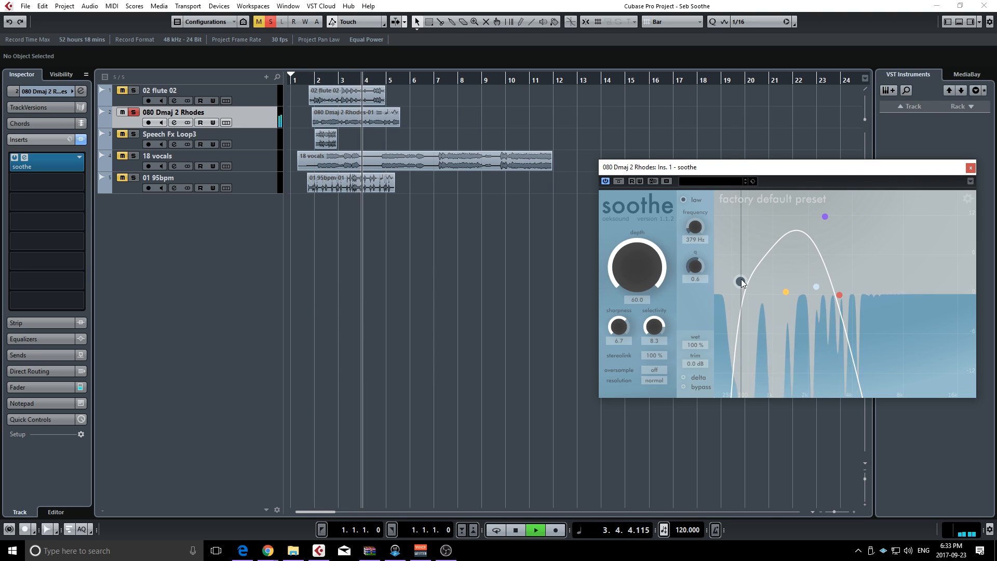
# Move band 3 to 2k0 Hz at 12.0 dB, reduce the depth to 37.2, and stop playback
pyautogui.moveTo(825, 217); pyautogui.dragTo(809, 191)
pyautogui.moveTo(639, 272)
pyautogui.mouseDown()
pyautogui.moveTo(646, 296)
pyautogui.moveTo(637, 347)
pyautogui.moveTo(644, 263)
pyautogui.mouseUp()
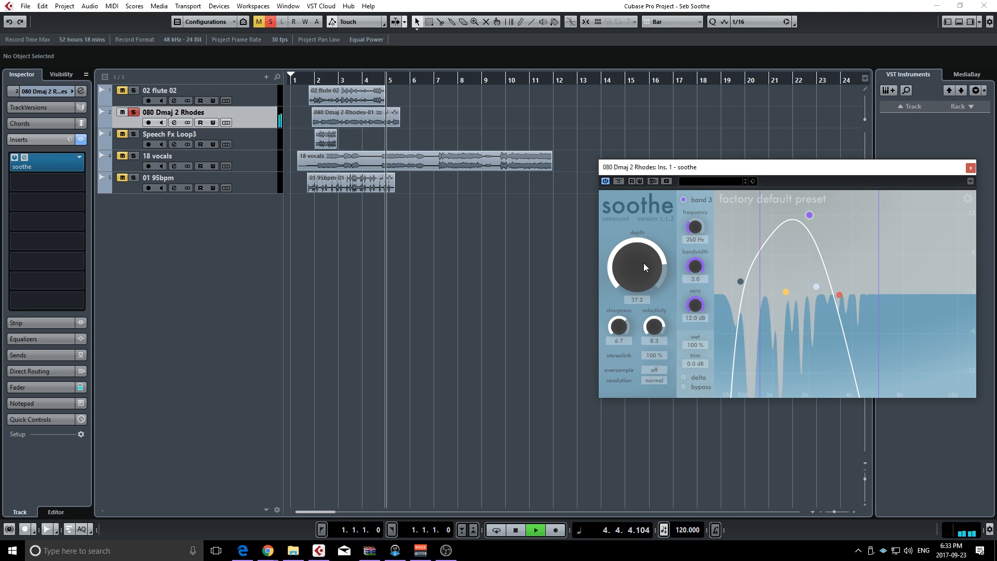
pyautogui.press('space')
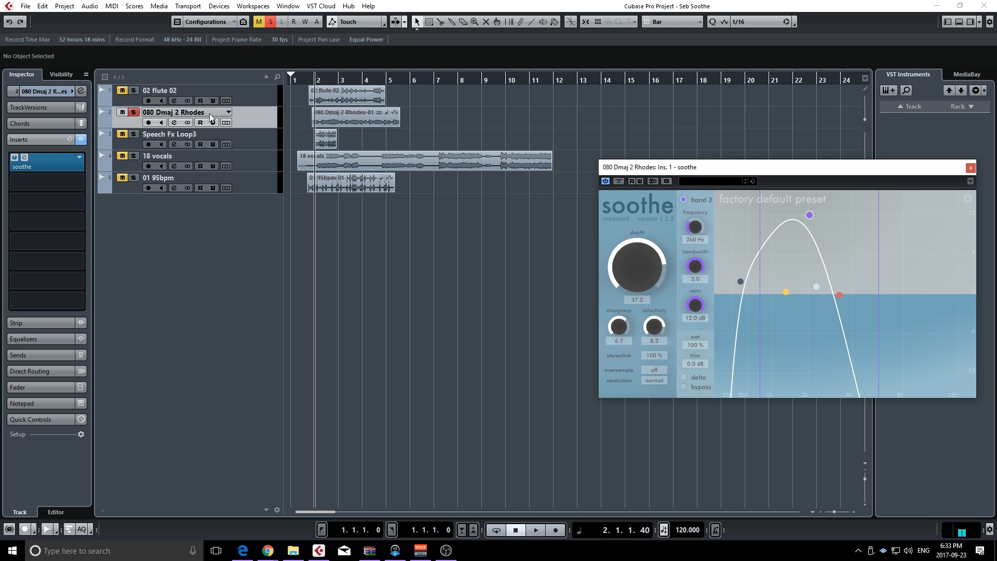
# Switch the solo from the Rhodes track to Speech Fx Loop3, and open that track's soothe insert
pyautogui.click(133, 112)
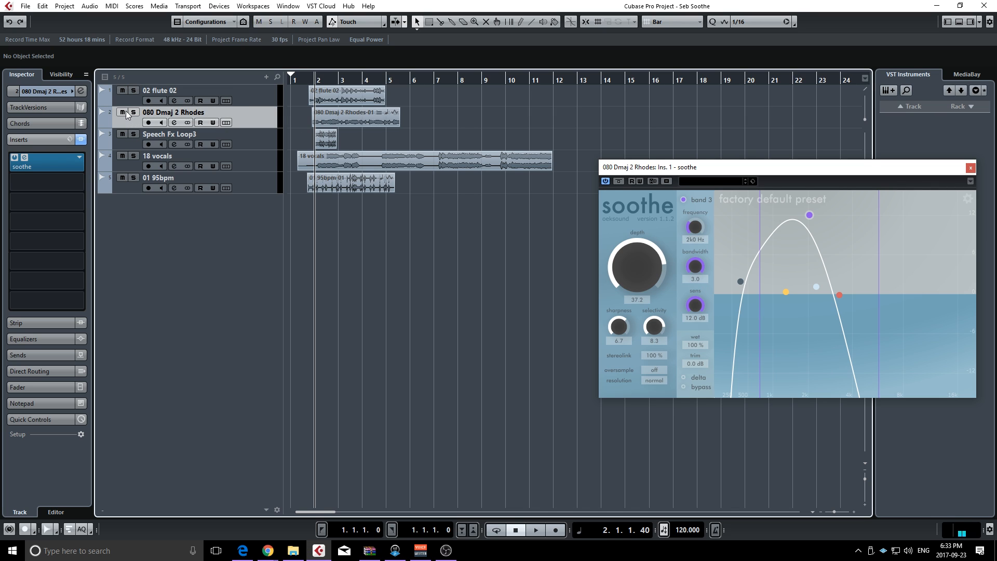
pyautogui.click(122, 112)
pyautogui.click(127, 140)
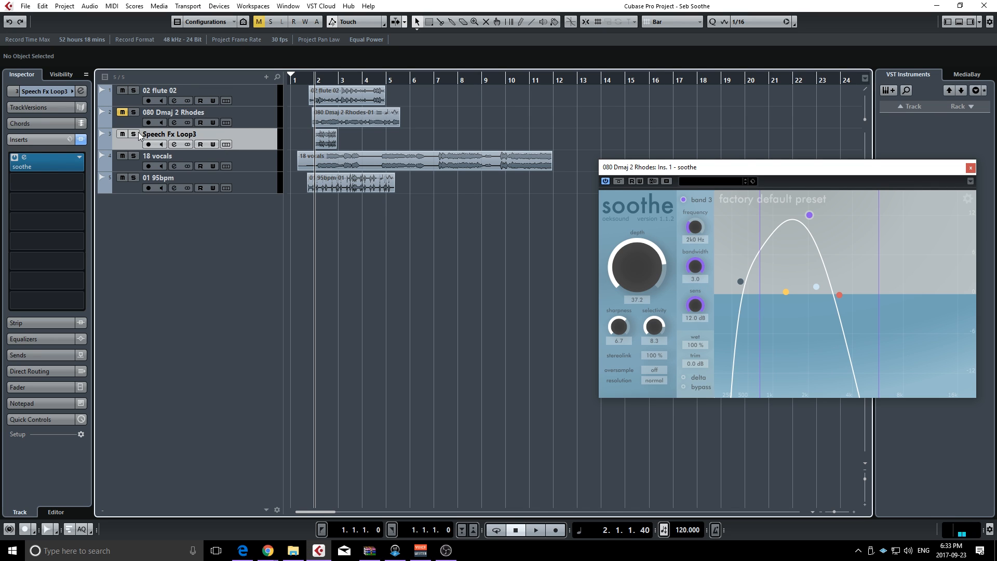
pyautogui.click(133, 134)
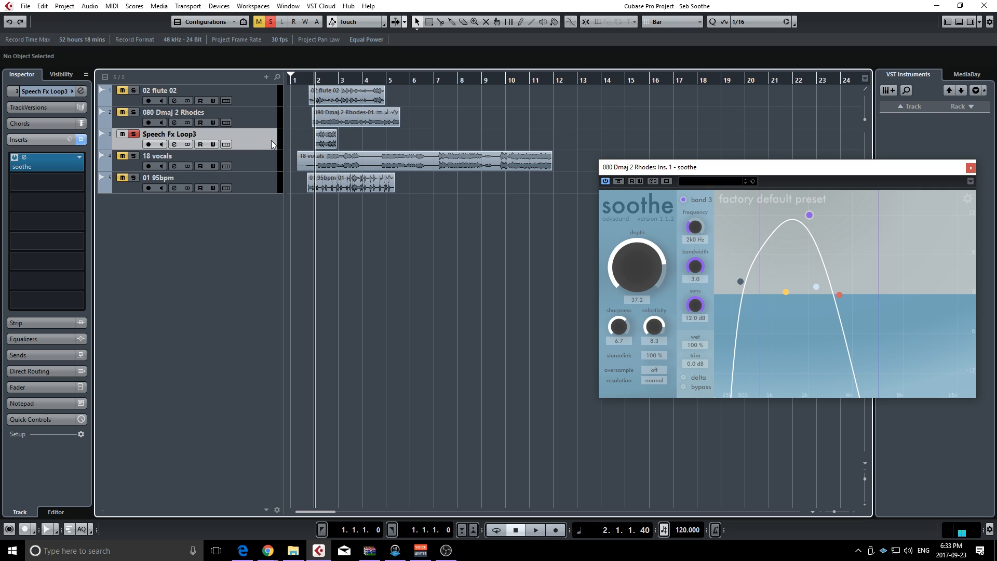
pyautogui.click(51, 167)
pyautogui.click(51, 166)
# Play the speech loop with soothe active and with it bypassed, and reactivate the plugin
pyautogui.press('space')
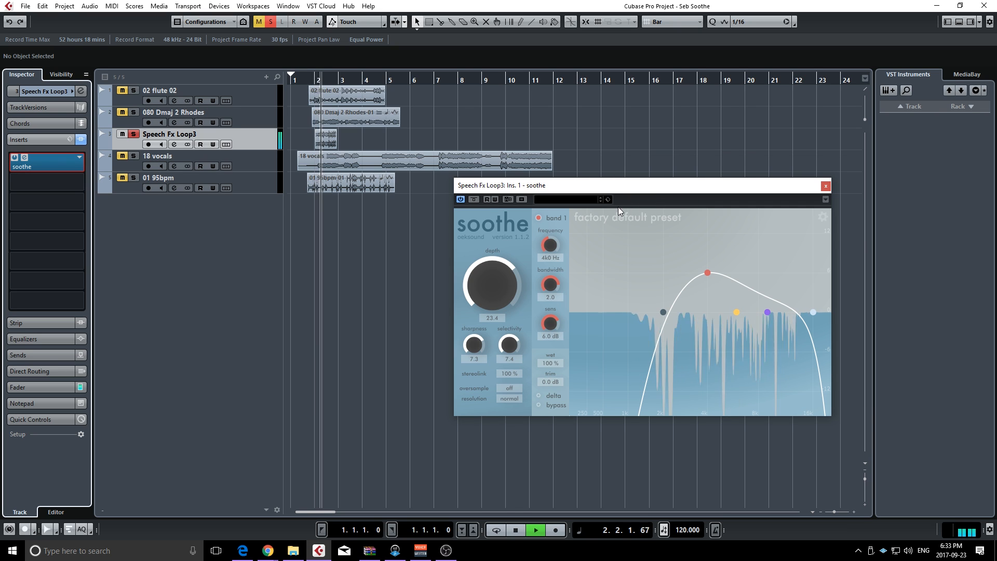
pyautogui.press('space')
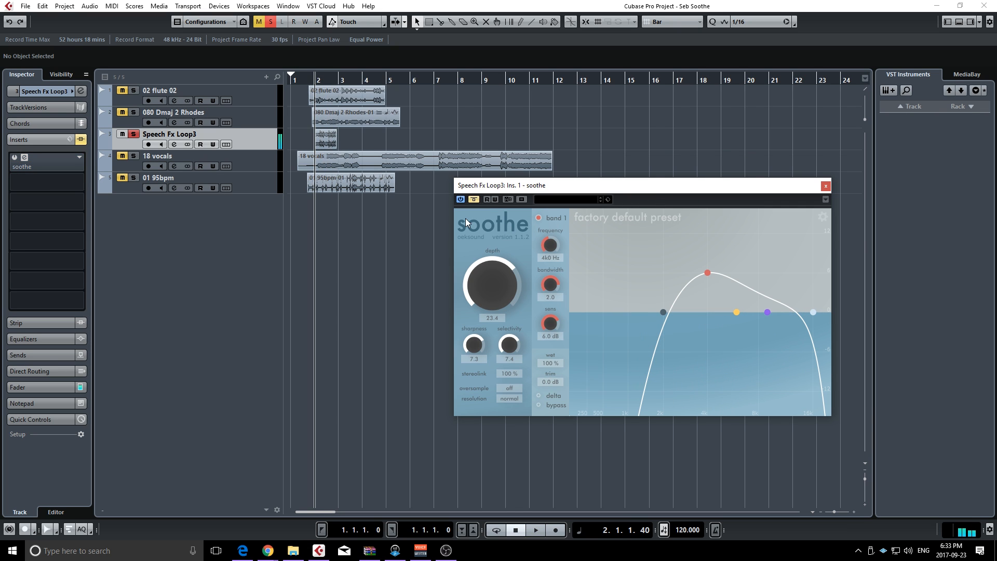
pyautogui.press('space')
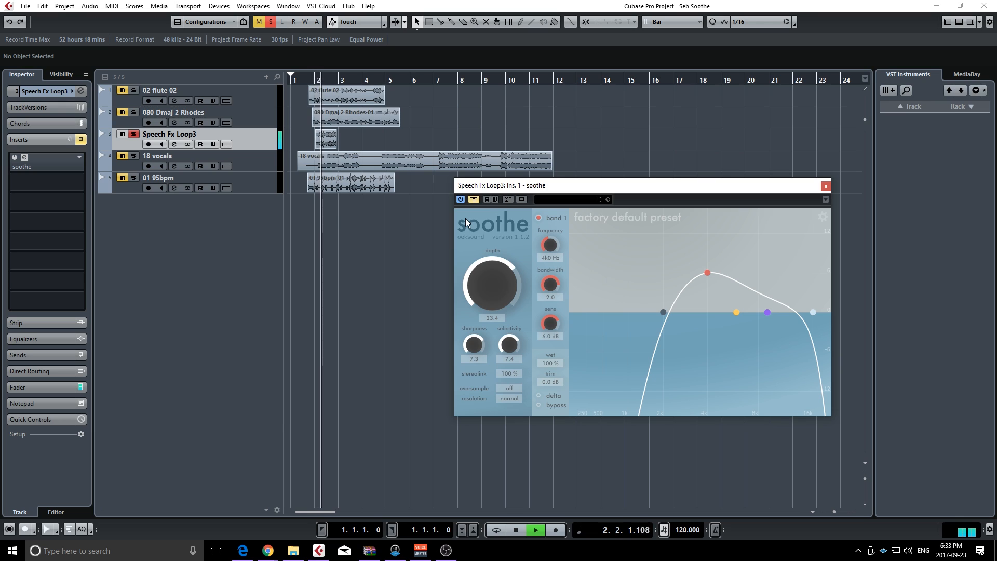
pyautogui.press('space')
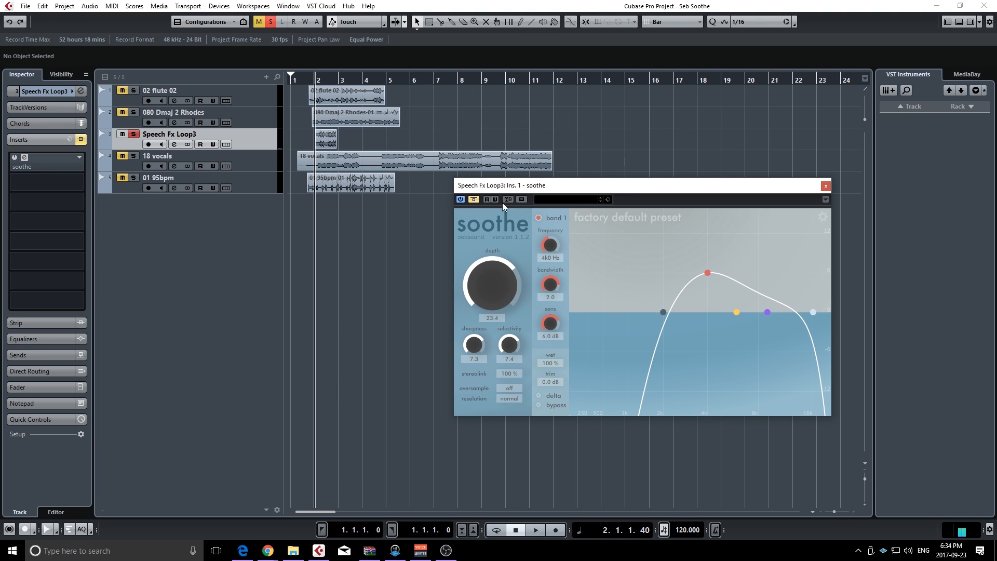
pyautogui.click(473, 200)
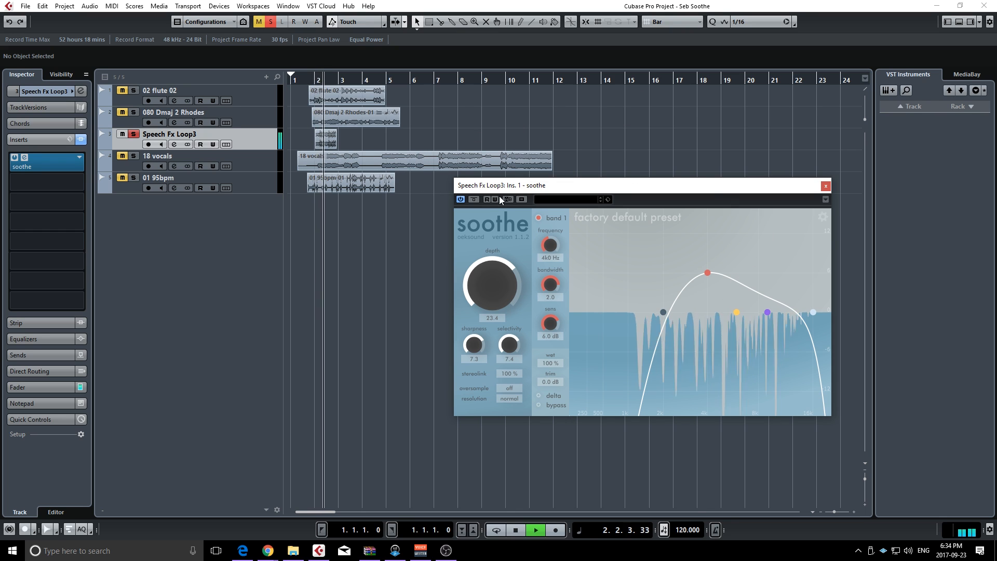
# Raise the soothe depth on the speech loop to 31.8 and replay the loop
pyautogui.moveTo(484, 295); pyautogui.dragTo(484, 285)
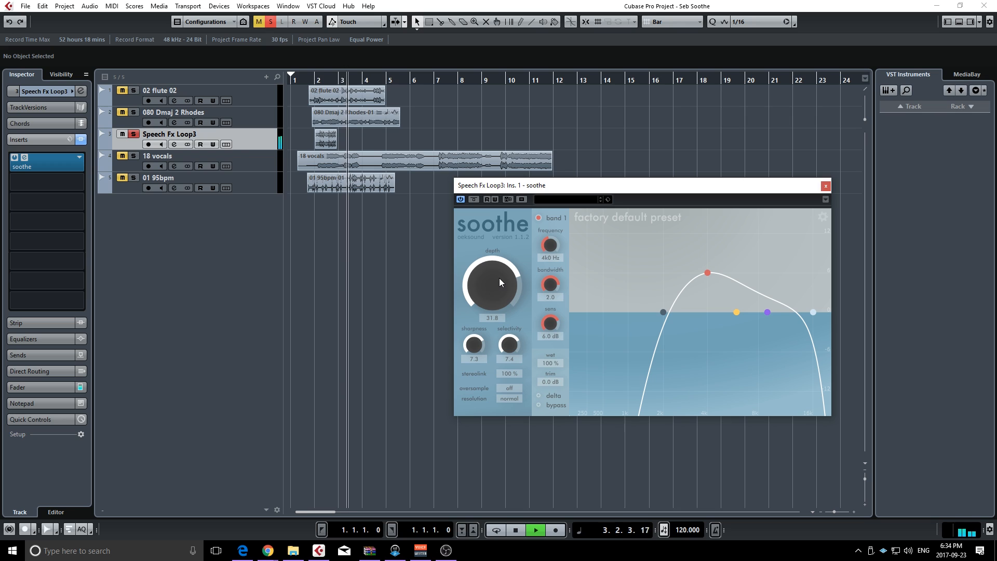
pyautogui.press('space')
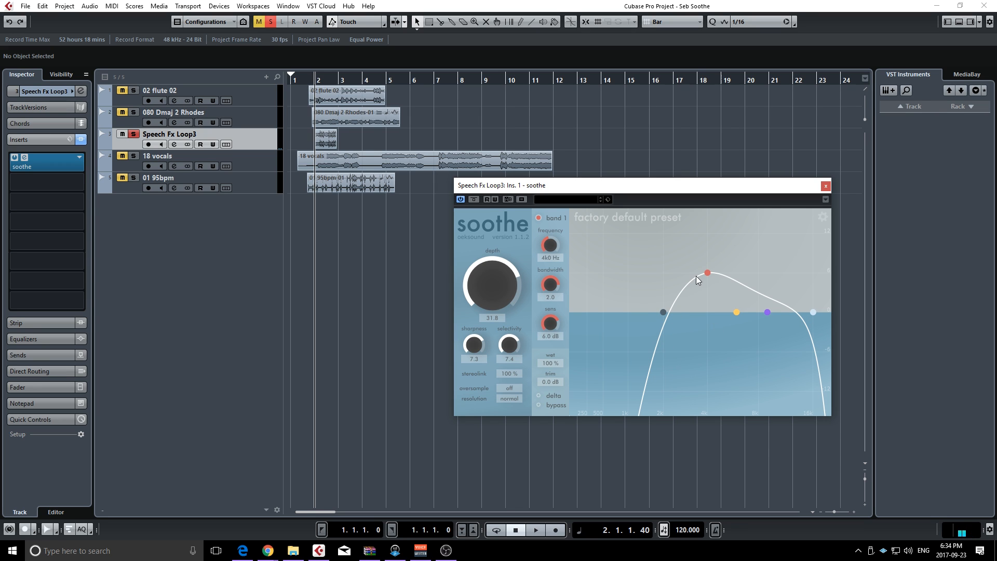
pyautogui.press('space')
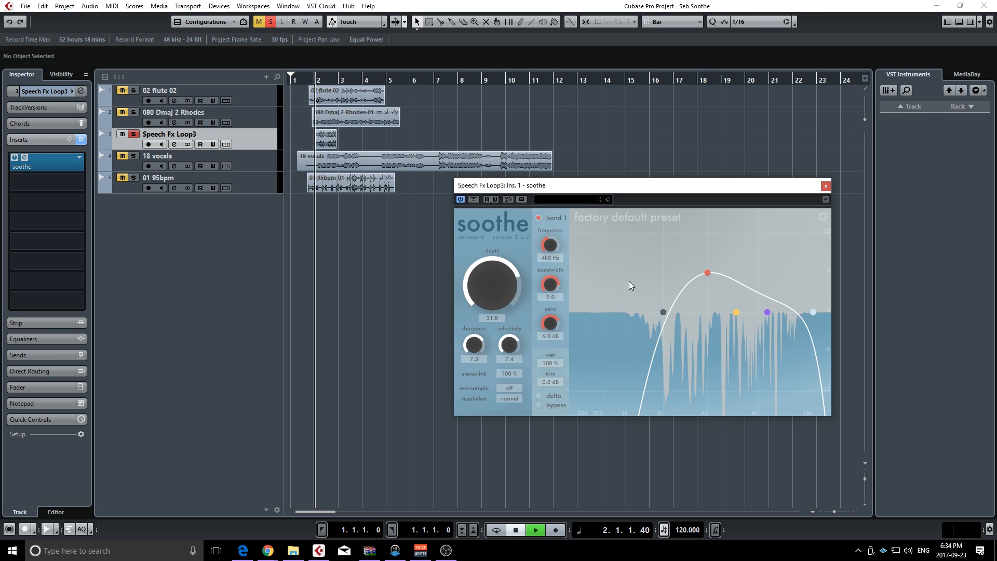
pyautogui.press('space')
# Compare the speech loop with soothe bypassed and active, reduce the depth to 16.8, and stop playback
pyautogui.click(474, 199)
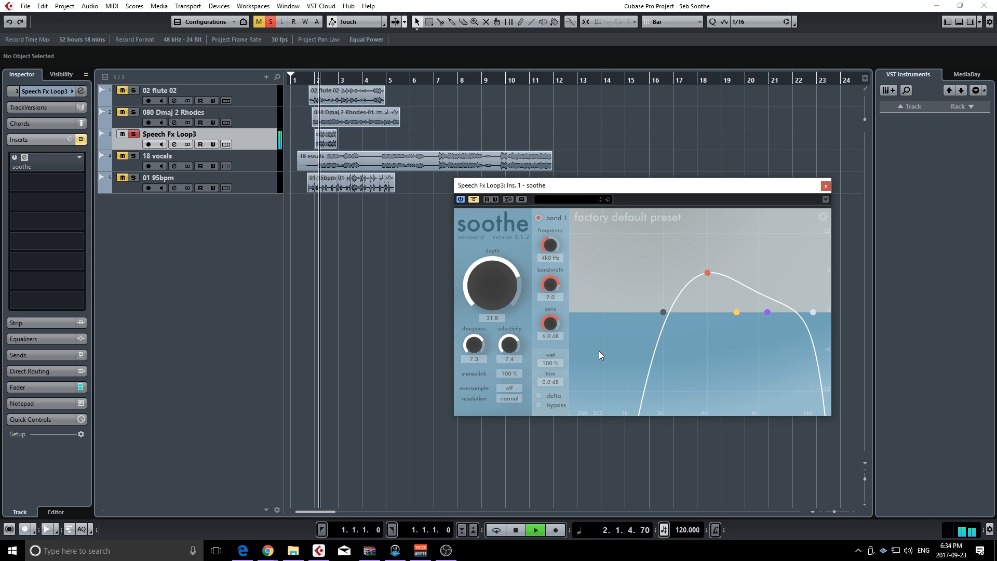
pyautogui.click(474, 199)
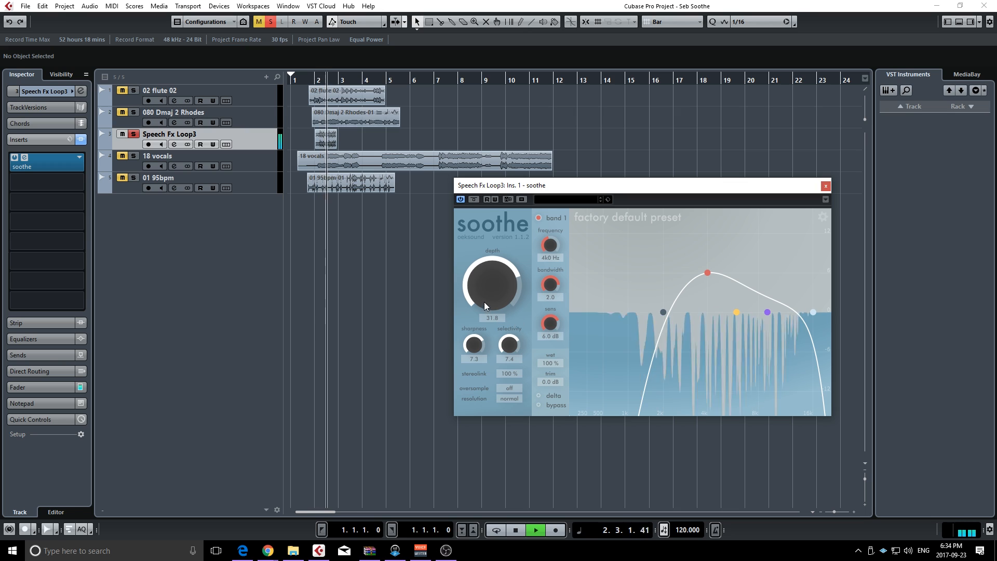
pyautogui.moveTo(484, 301); pyautogui.dragTo(483, 314)
pyautogui.press('space')
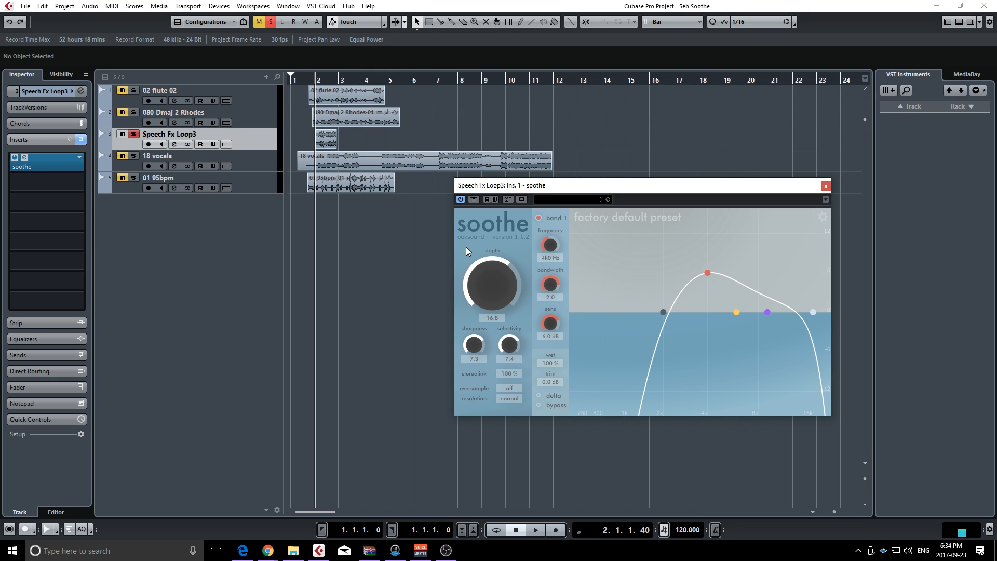
# Switch the solo from Speech Fx Loop3 to the 18 vocals track, and replace the open plugin window with the vocals' soothe
pyautogui.click(133, 135)
pyautogui.click(134, 156)
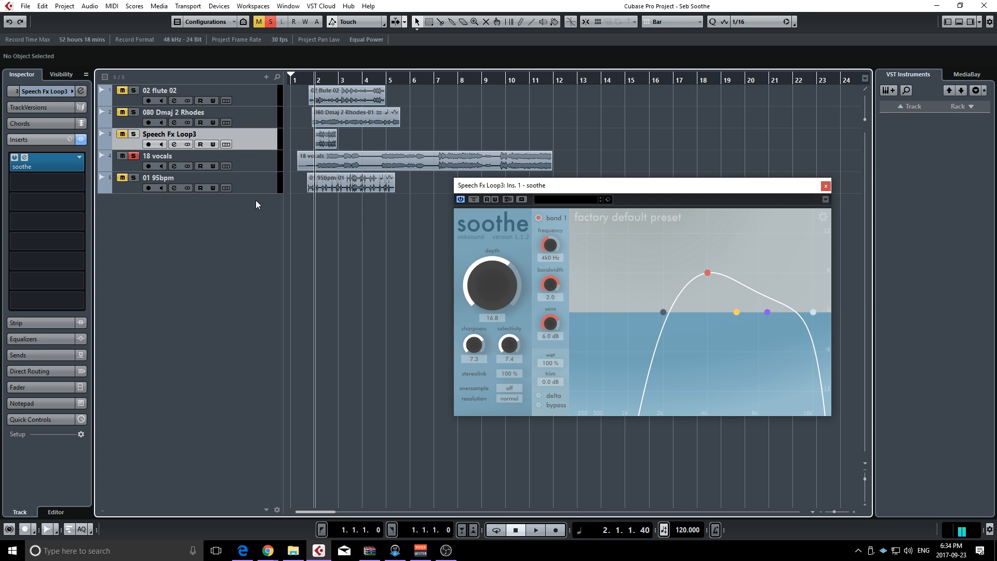
pyautogui.click(269, 167)
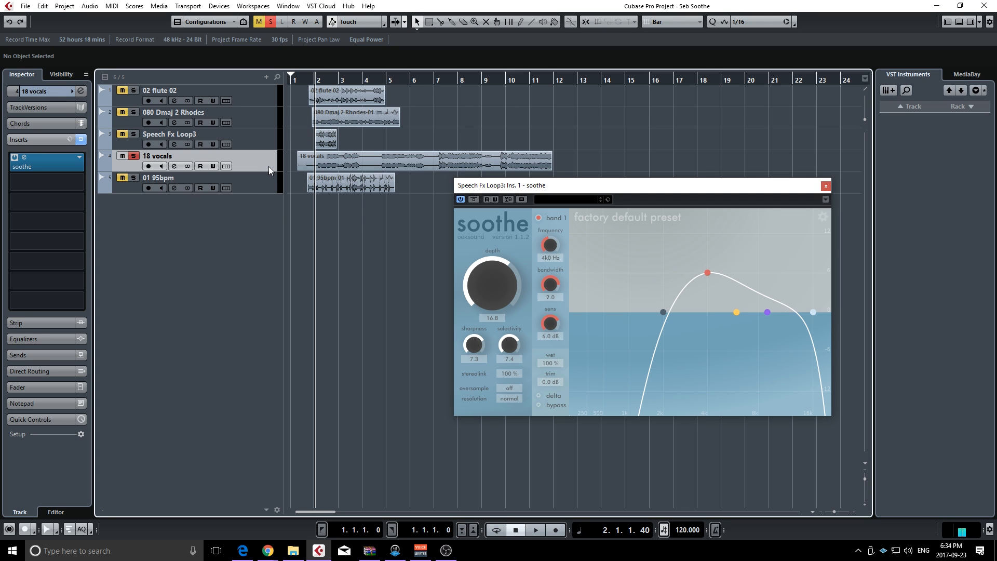
pyautogui.click(826, 187)
pyautogui.click(45, 167)
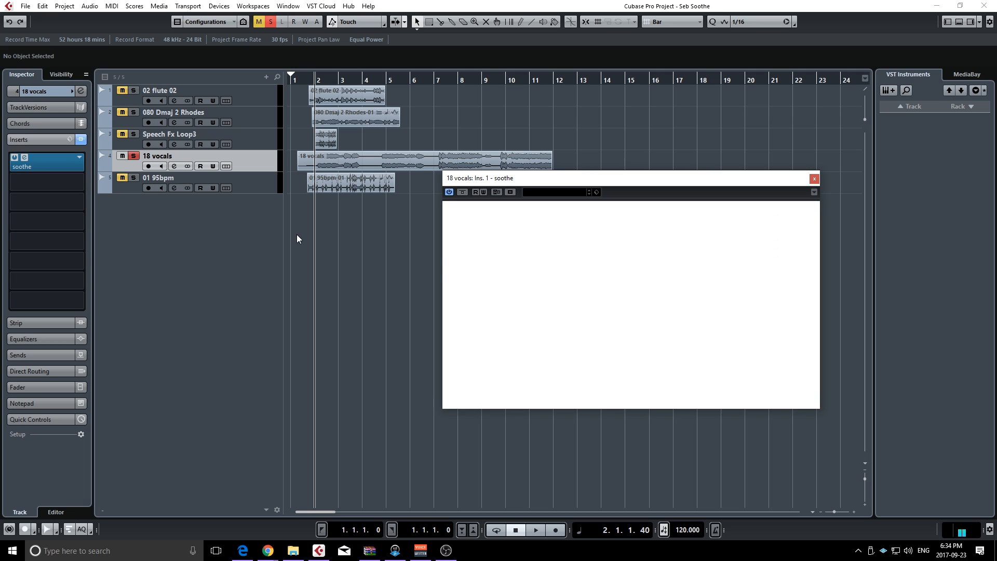
# Play the vocals with soothe bypassed, stop playback, and reactivate the plugin
pyautogui.press('space')
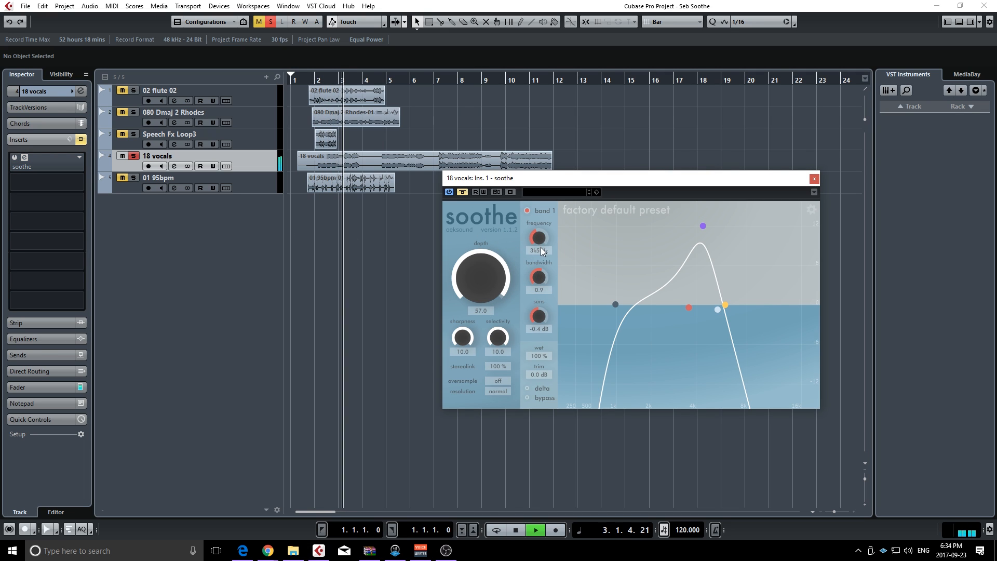
pyautogui.press('space')
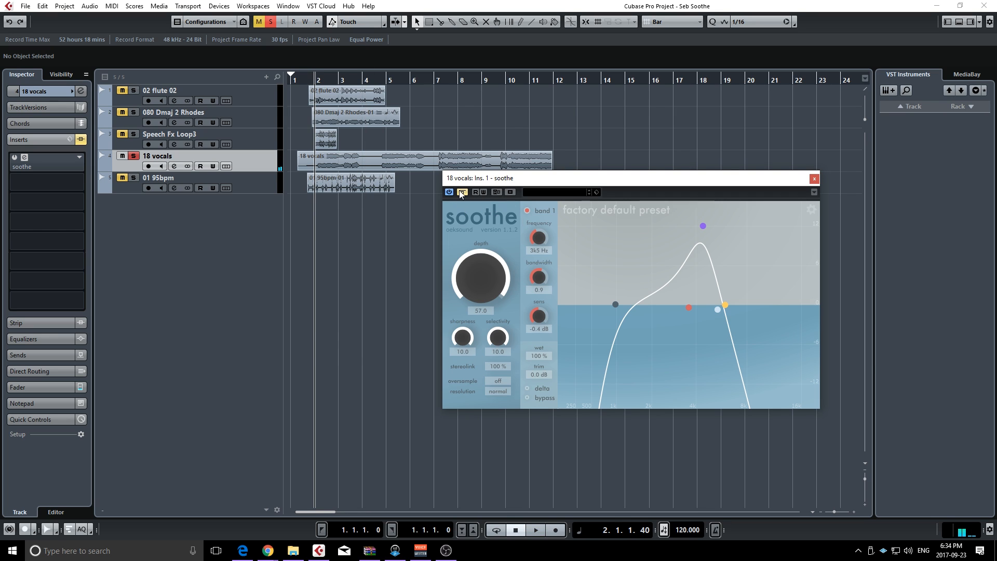
pyautogui.click(462, 192)
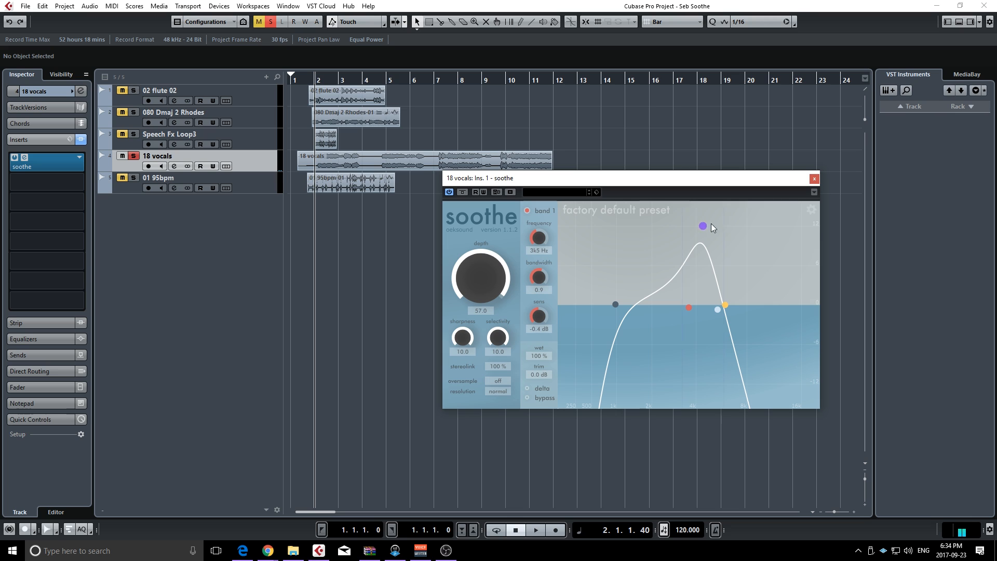
# Play the vocals through soothe repeatedly while raising the depth to 60.0
pyautogui.press('space')
pyautogui.moveTo(476, 289)
pyautogui.mouseDown()
pyautogui.moveTo(475, 359)
pyautogui.moveTo(477, 283)
pyautogui.mouseUp()
pyautogui.moveTo(476, 289)
pyautogui.mouseDown()
pyautogui.moveTo(475, 302)
pyautogui.moveTo(476, 278)
pyautogui.mouseUp()
pyautogui.press('space')
pyautogui.moveTo(475, 271); pyautogui.dragTo(489, 250)
pyautogui.press('space')
pyautogui.press('space')
pyautogui.moveTo(483, 273); pyautogui.dragTo(485, 243)
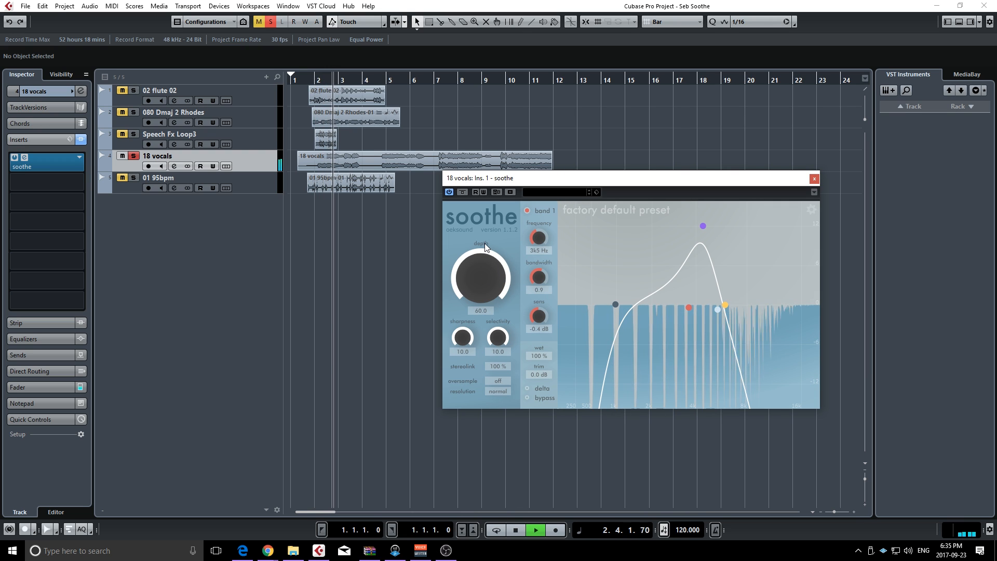
# Lower the low filter to 225 Hz during playback, and replay the vocals with the depth at -60.0
pyautogui.click(614, 305)
pyautogui.moveTo(613, 306); pyautogui.dragTo(582, 306)
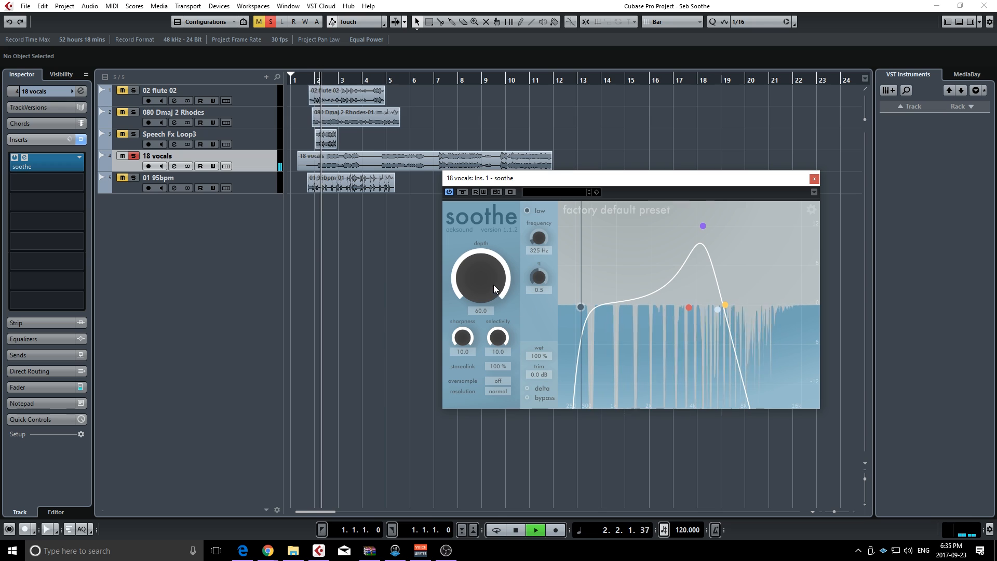
pyautogui.press('space')
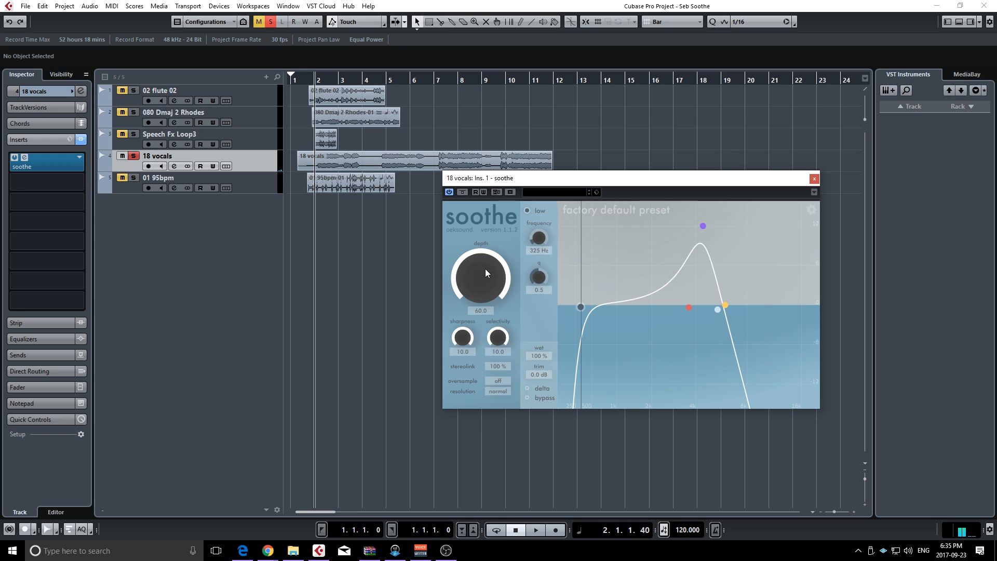
pyautogui.moveTo(485, 269); pyautogui.dragTo(481, 306)
pyautogui.press('space')
pyautogui.press('space')
# Shift the detection range up: band 2 at 16k1 Hz, high filter at 17k3 Hz, band 3 at 10k8 Hz and 7.3 dB, low filter raised
pyautogui.moveTo(577, 307); pyautogui.dragTo(610, 307)
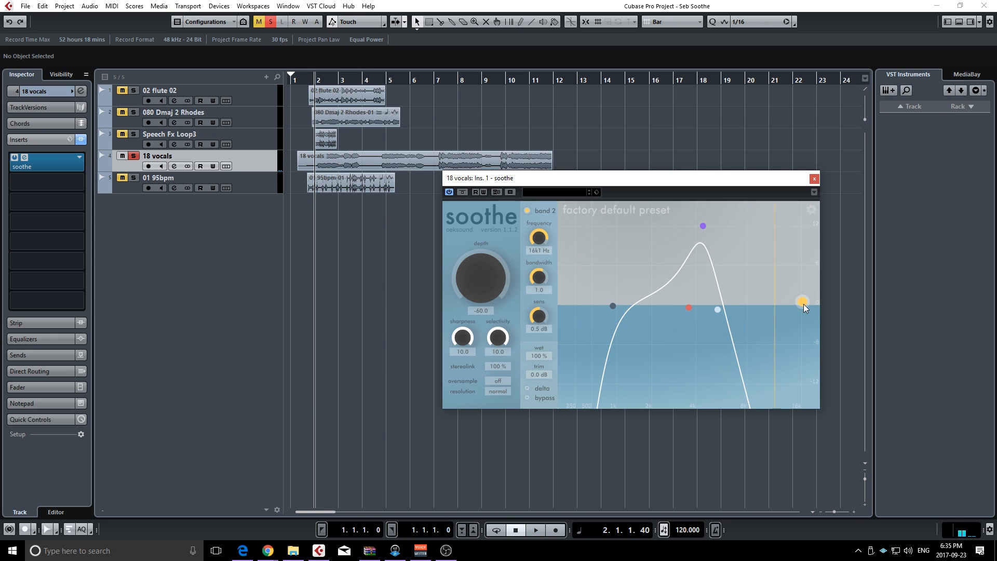
pyautogui.moveTo(716, 306); pyautogui.dragTo(808, 306)
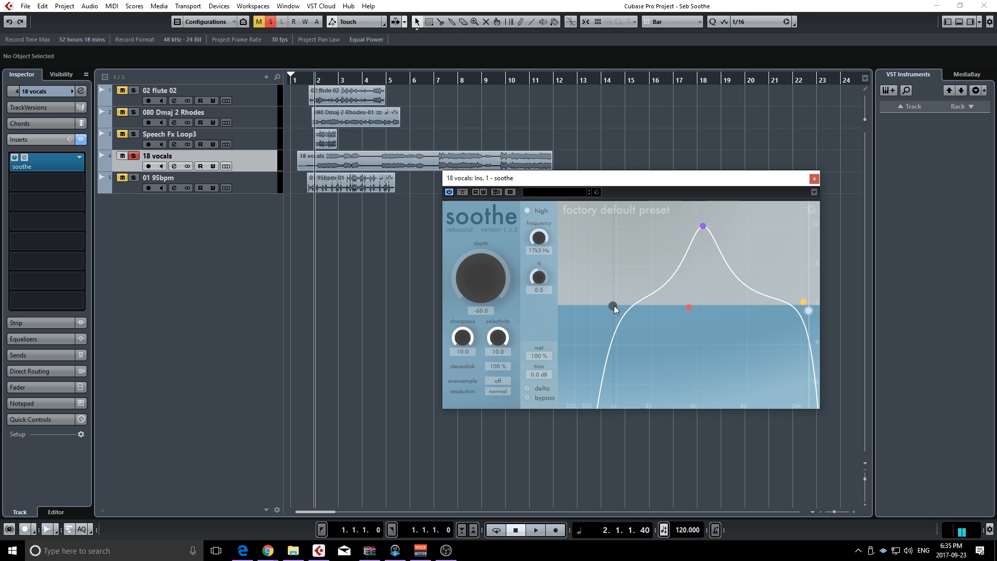
pyautogui.moveTo(613, 306); pyautogui.dragTo(722, 306)
pyautogui.moveTo(703, 227); pyautogui.dragTo(770, 257)
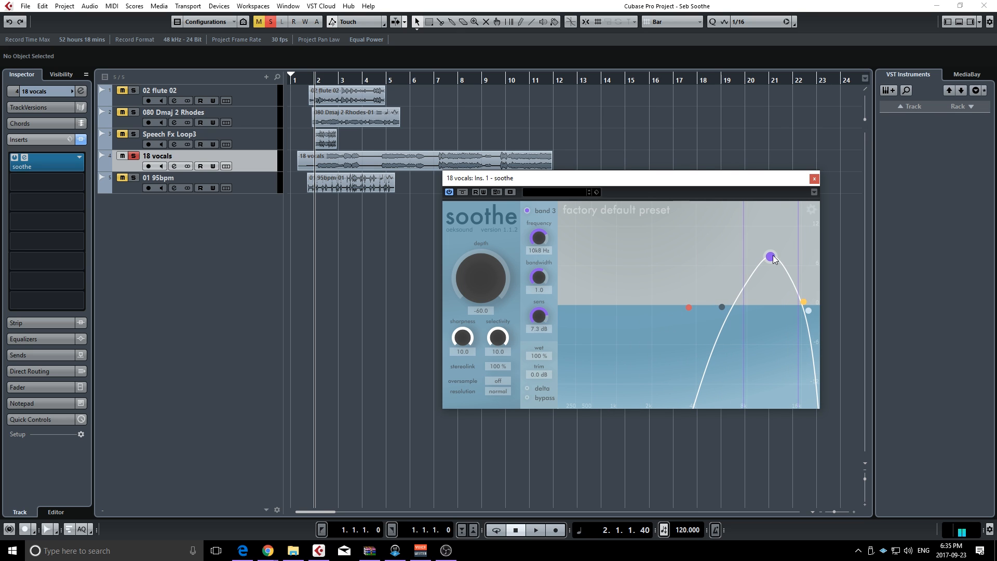
# Play the vocals while setting the low filter to 5k8 Hz and the depth to 9.6, and stop playback
pyautogui.press('space')
pyautogui.moveTo(724, 306); pyautogui.dragTo(727, 308)
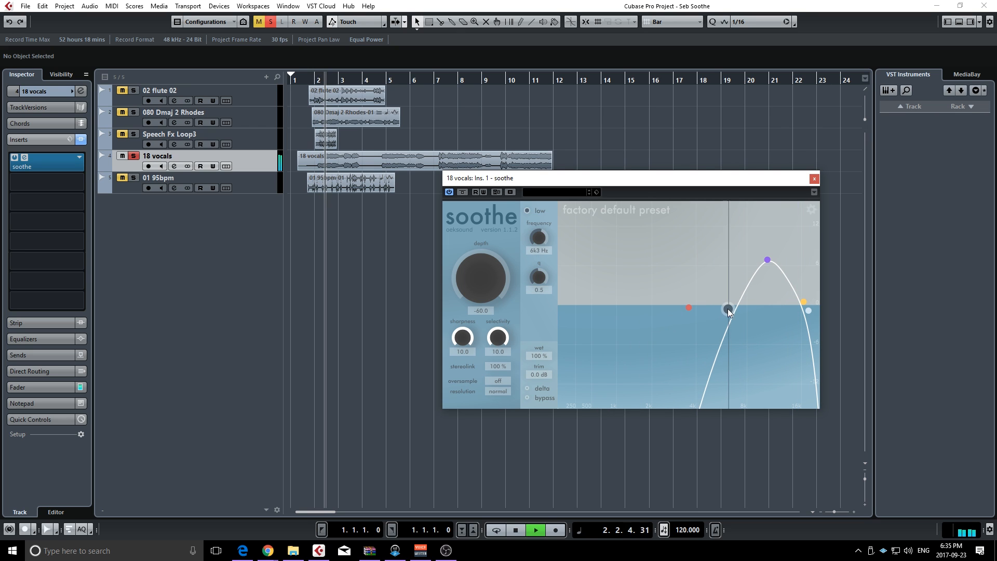
pyautogui.moveTo(490, 282); pyautogui.dragTo(492, 222)
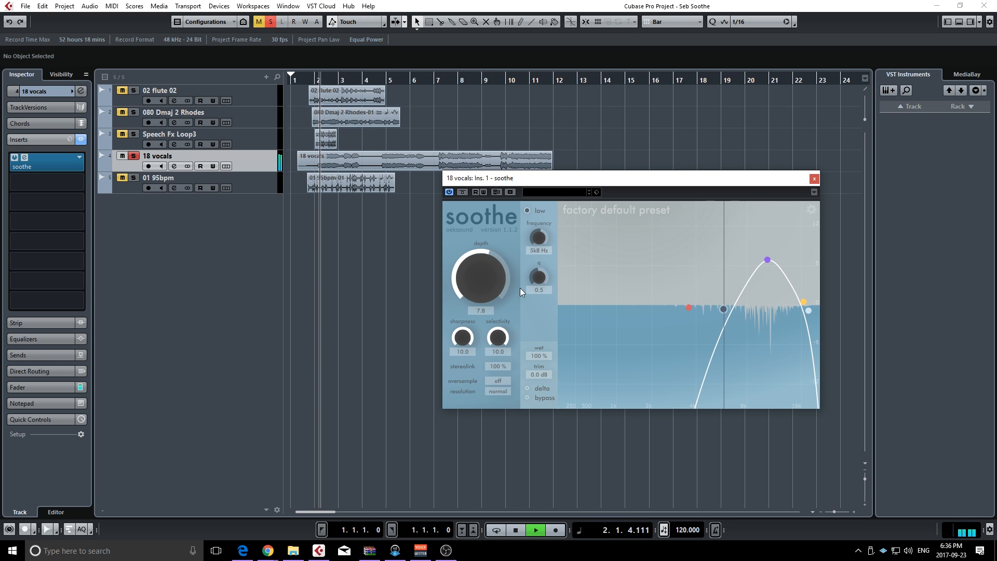
pyautogui.moveTo(496, 275)
pyautogui.mouseDown()
pyautogui.moveTo(505, 230)
pyautogui.moveTo(507, 272)
pyautogui.mouseUp()
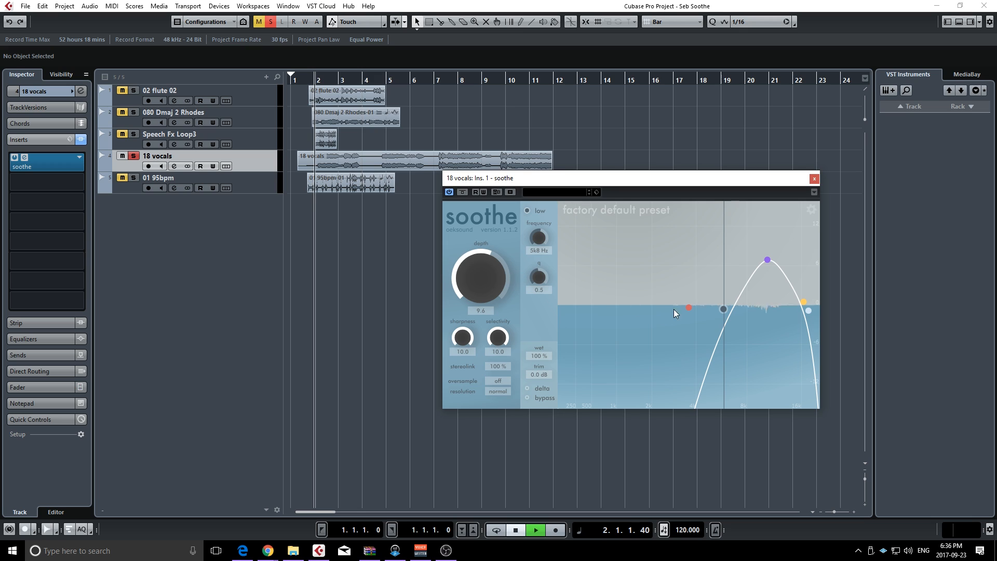
pyautogui.press('space')
# Set the low filter to 3k4 Hz, the high filter to 12k0 Hz, and band 3 to 5k8 Hz at 8.0 dB
pyautogui.moveTo(723, 311); pyautogui.dragTo(684, 307)
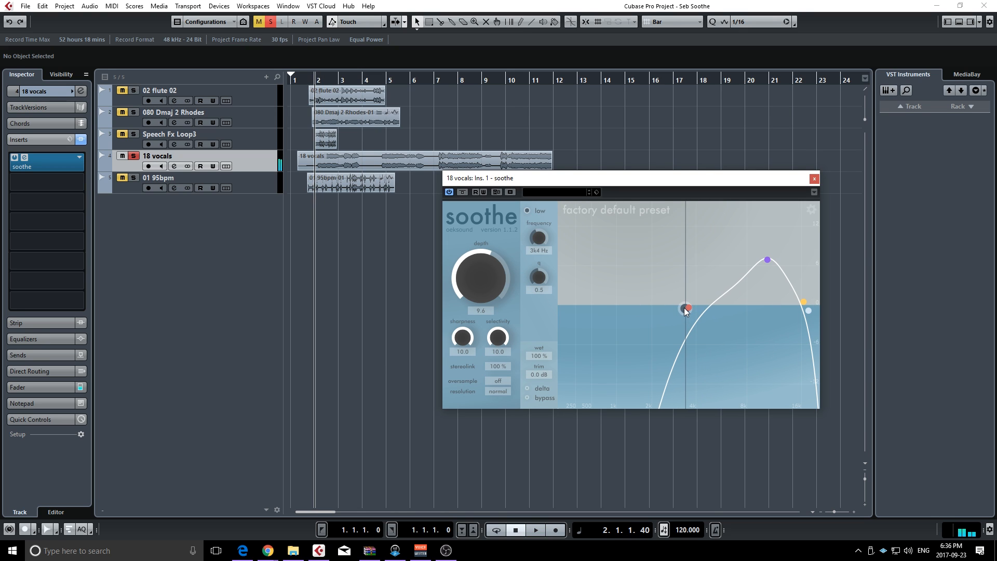
pyautogui.click(810, 312)
pyautogui.moveTo(810, 312); pyautogui.dragTo(780, 314)
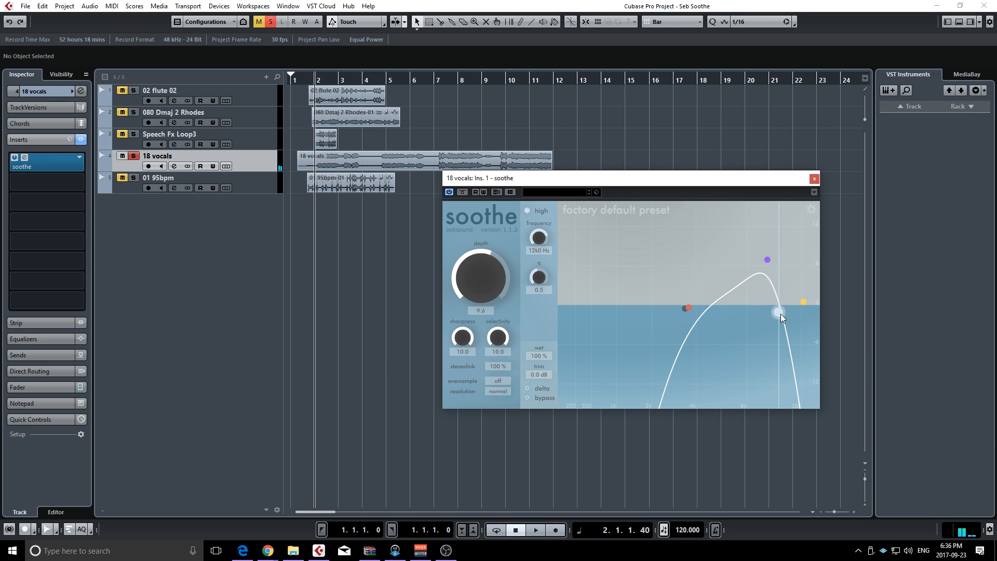
pyautogui.moveTo(767, 260); pyautogui.dragTo(722, 252)
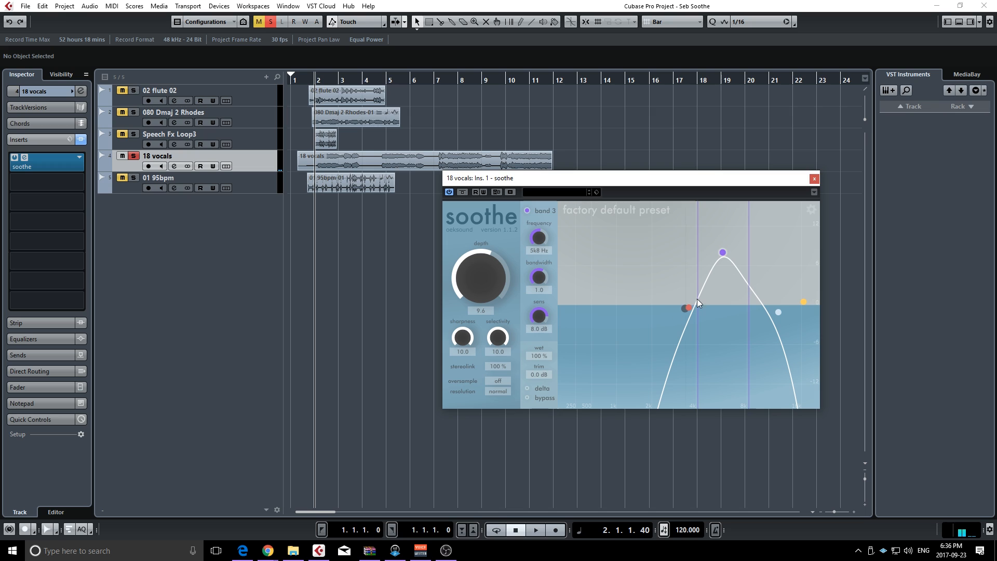
# Lower the detection range with the low filter reduced, high filter at 6k9 Hz and band 3 at 3k3 Hz and 9.7 dB, and enable delta
pyautogui.moveTo(684, 308); pyautogui.dragTo(657, 306)
pyautogui.moveTo(778, 312); pyautogui.dragTo(736, 307)
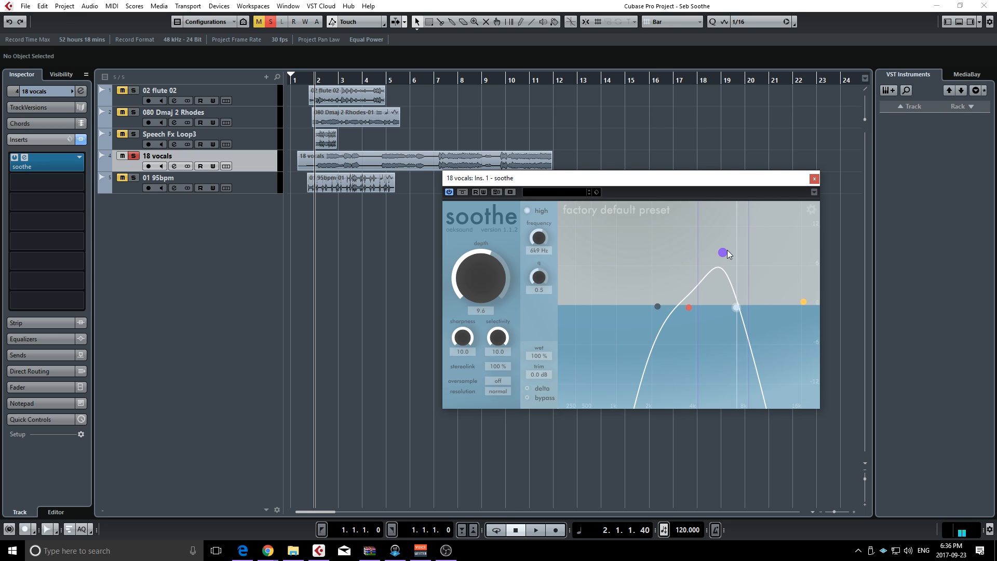
pyautogui.moveTo(724, 251); pyautogui.dragTo(690, 240)
pyautogui.moveTo(690, 241); pyautogui.dragTo(687, 241)
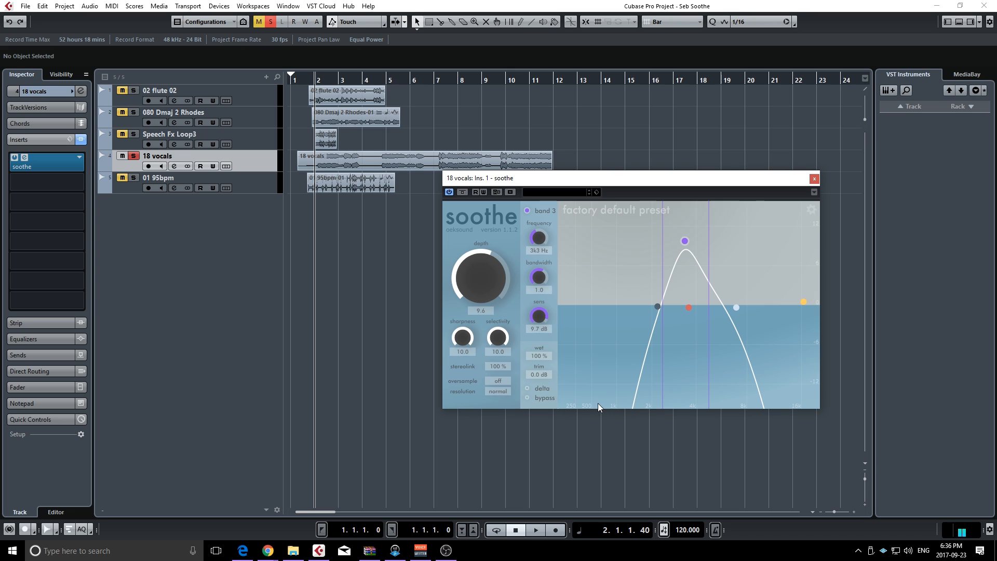
pyautogui.click(527, 388)
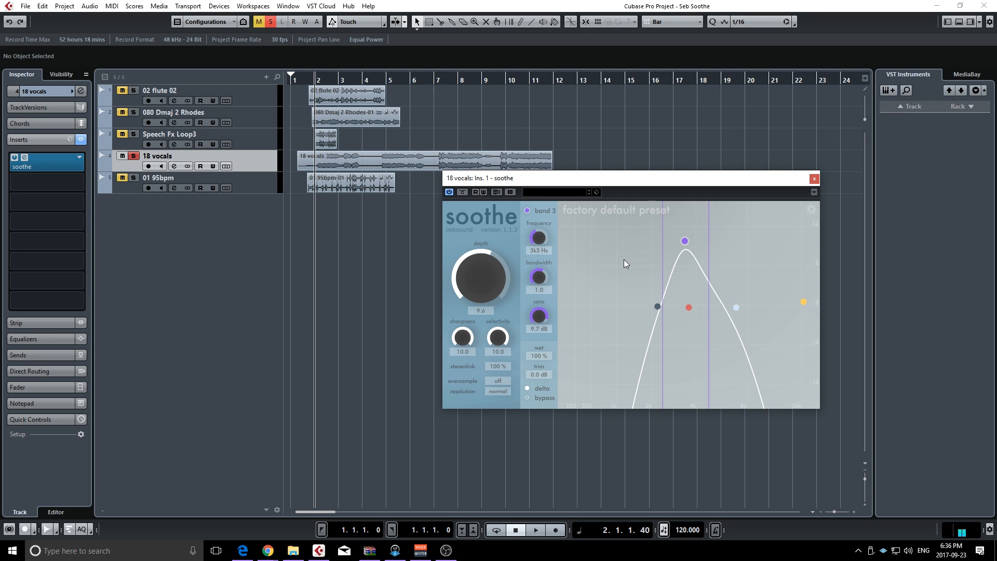
# Play the vocals while lowering band 3 and the low filter in frequency and setting the high filter to 3k4 Hz, and stop playback
pyautogui.press('space')
pyautogui.moveTo(685, 241); pyautogui.dragTo(662, 223)
pyautogui.moveTo(656, 306); pyautogui.dragTo(644, 306)
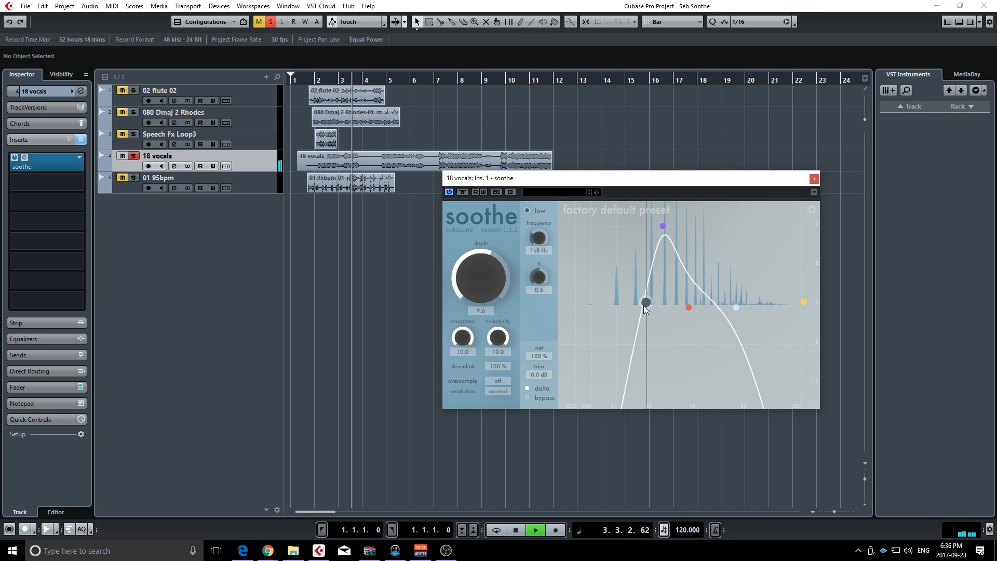
pyautogui.moveTo(734, 307); pyautogui.dragTo(636, 301)
pyautogui.press('space')
pyautogui.moveTo(700, 307); pyautogui.dragTo(683, 310)
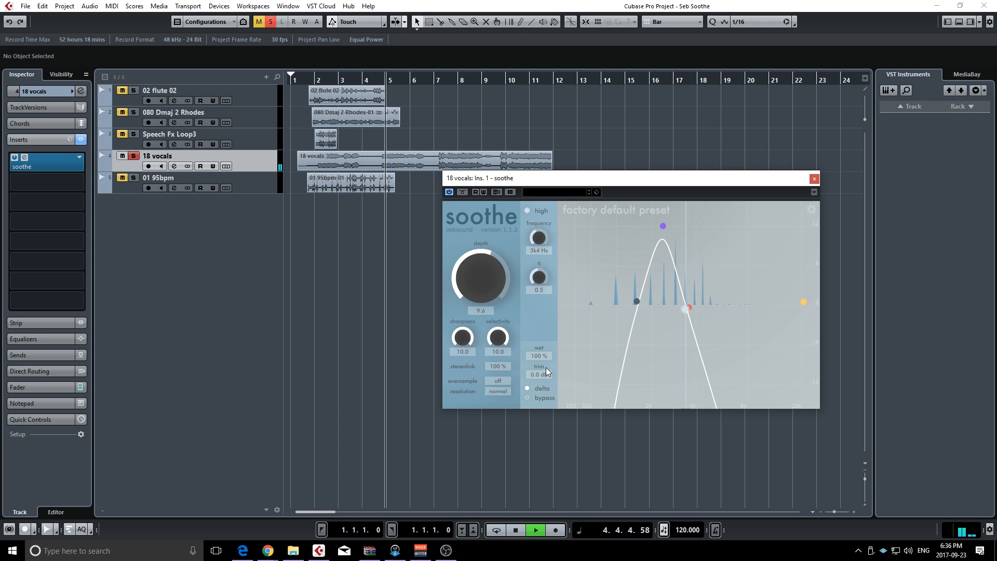
pyautogui.press('space')
# Disable delta, set the depth to 6.6 while the vocals play, and stop playback
pyautogui.click(526, 388)
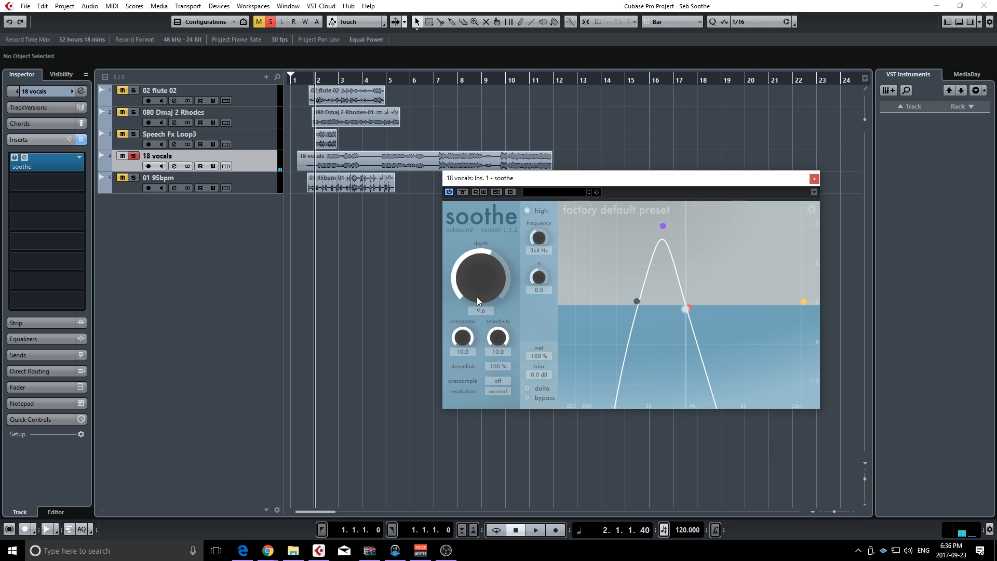
pyautogui.press('space')
pyautogui.moveTo(478, 278)
pyautogui.mouseDown()
pyautogui.moveTo(475, 314)
pyautogui.moveTo(474, 259)
pyautogui.moveTo(475, 274)
pyautogui.mouseUp()
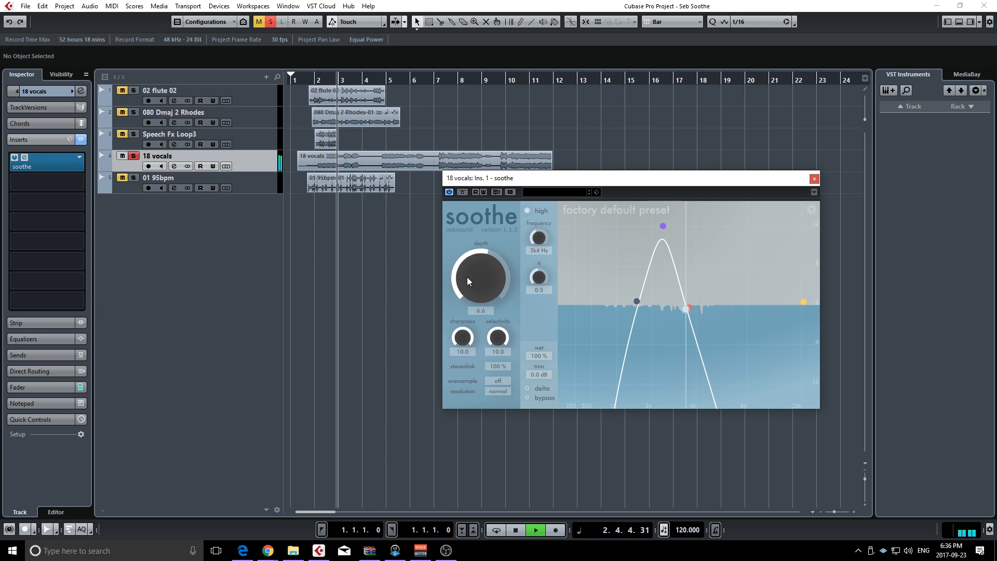
pyautogui.press('space')
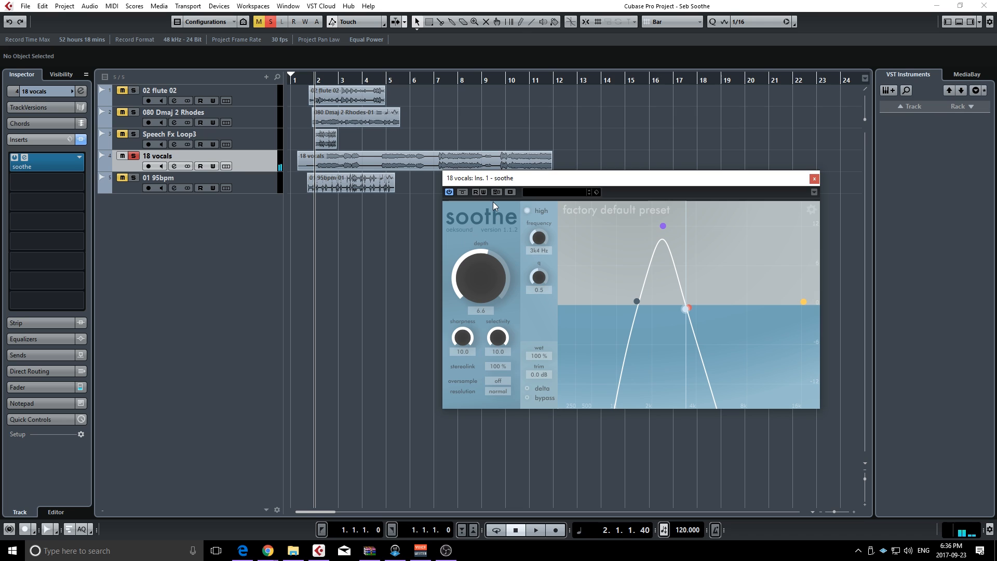
# Compare the vocals with the soothe insert bypassed and active during playback, leaving it active, and stop playback
pyautogui.click(461, 192)
pyautogui.press('space')
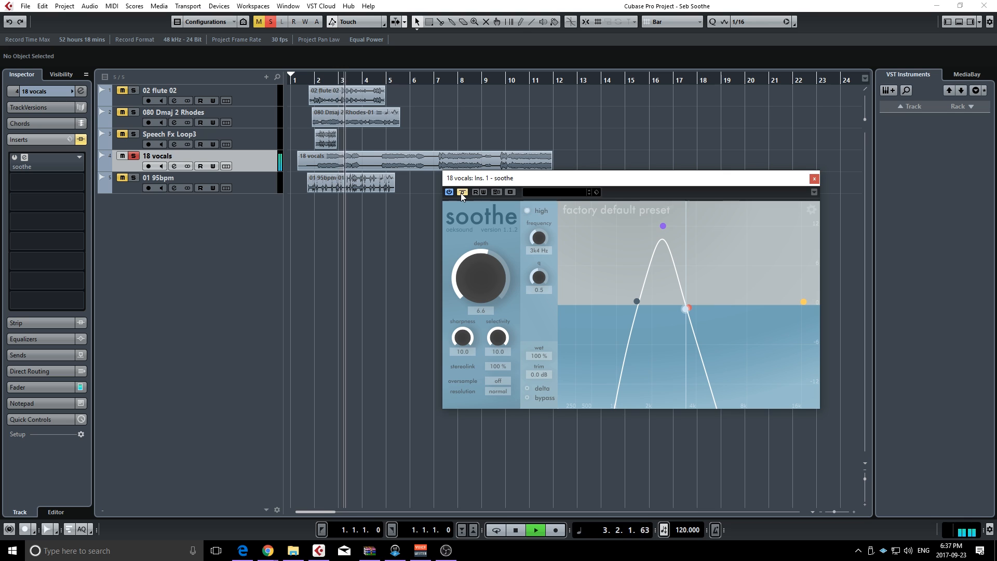
pyautogui.click(460, 193)
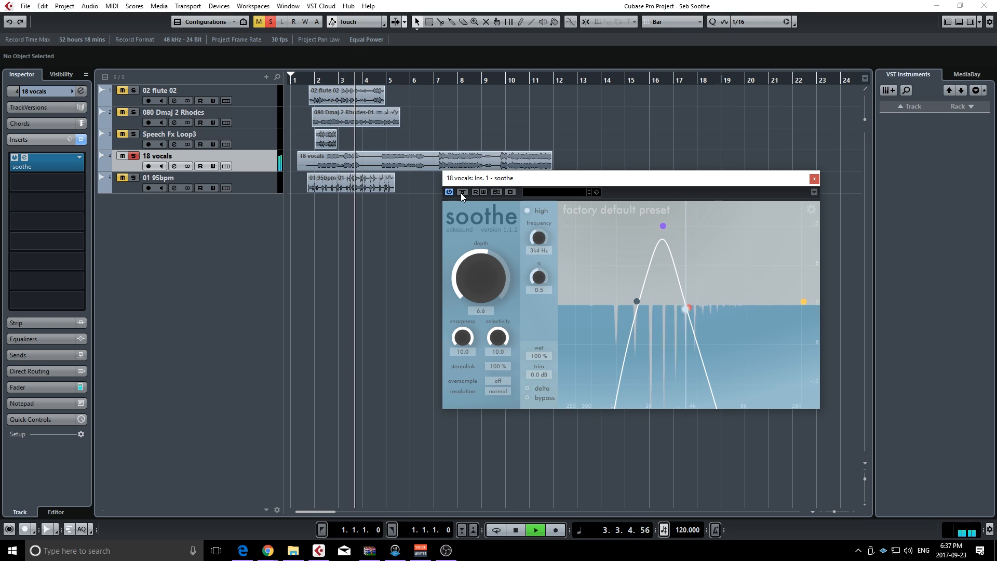
pyautogui.press('space')
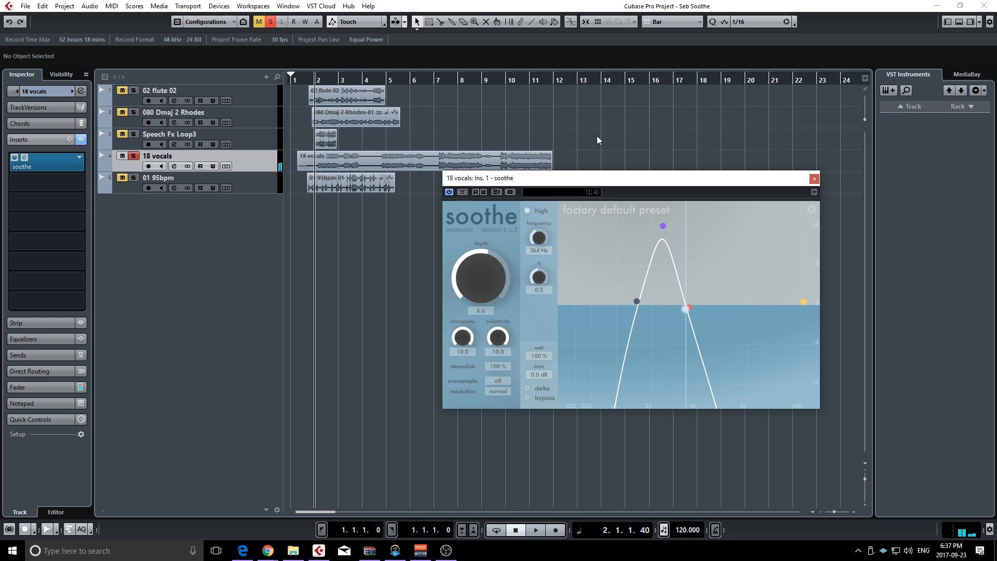